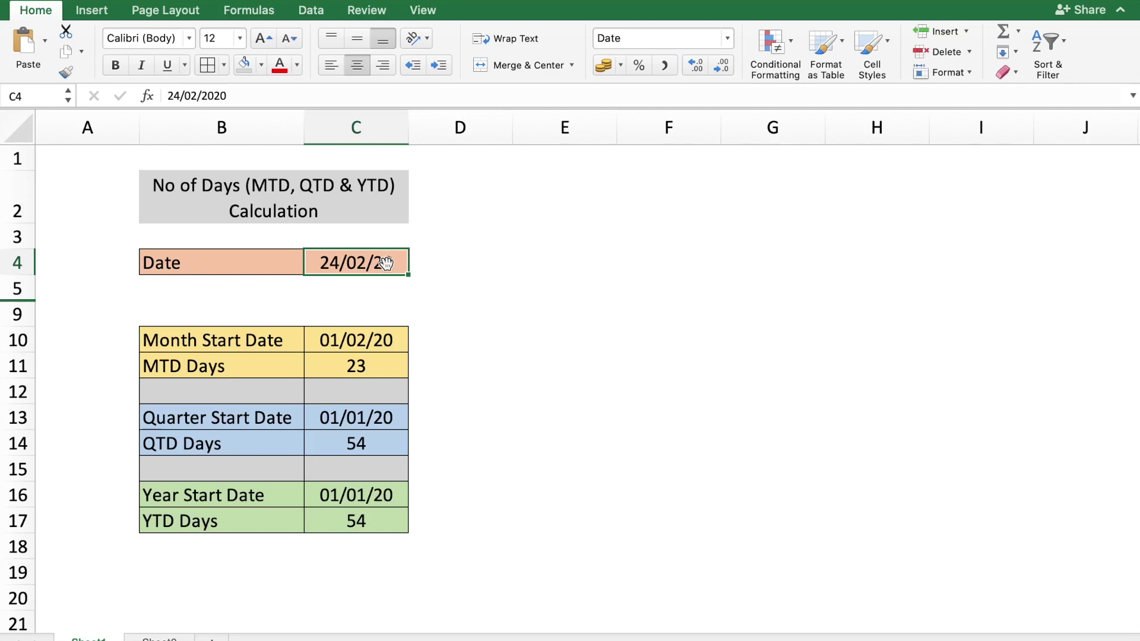
Enter 25/06/2020 as the date in C4 to test the recalculation.
{"action": "type", "text": "25/0"}
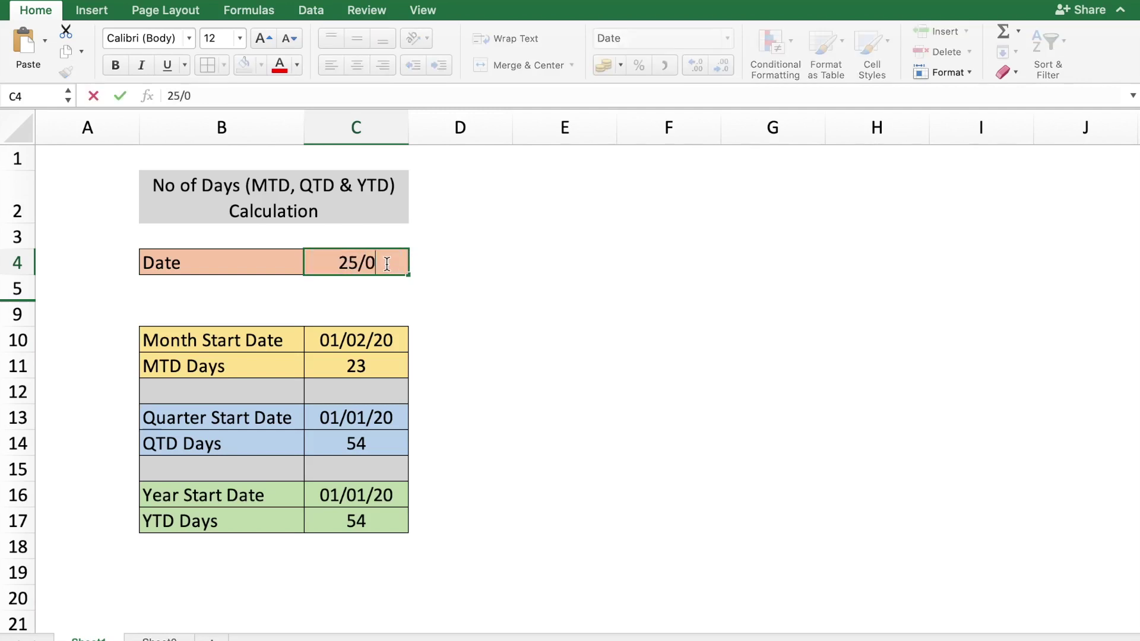
{"action": "type", "text": "6/2020"}
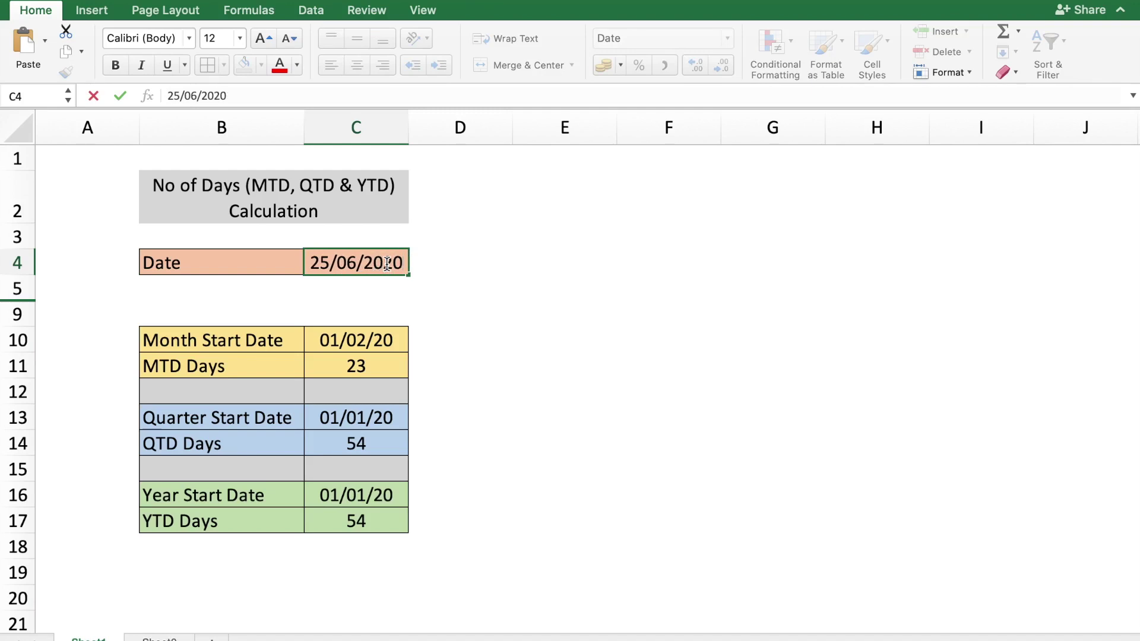
{"action": "key", "text": "Return"}
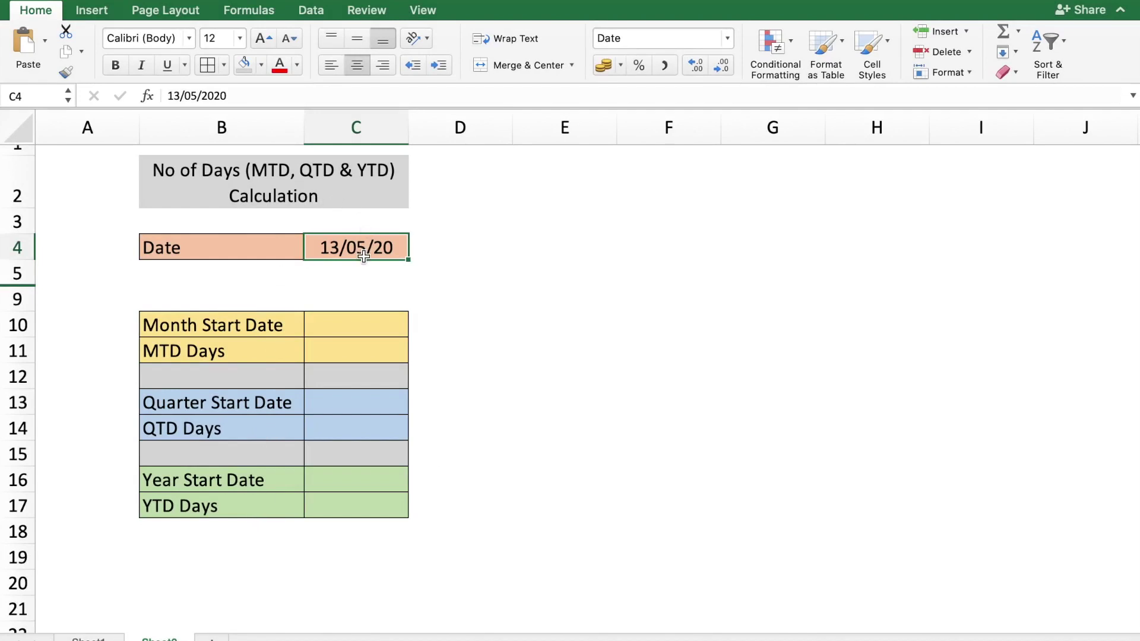
Unhide the hidden Month, Year and Quarter rows within rows 5 to 9.
{"action": "left_click", "coordinate": [344, 334]}
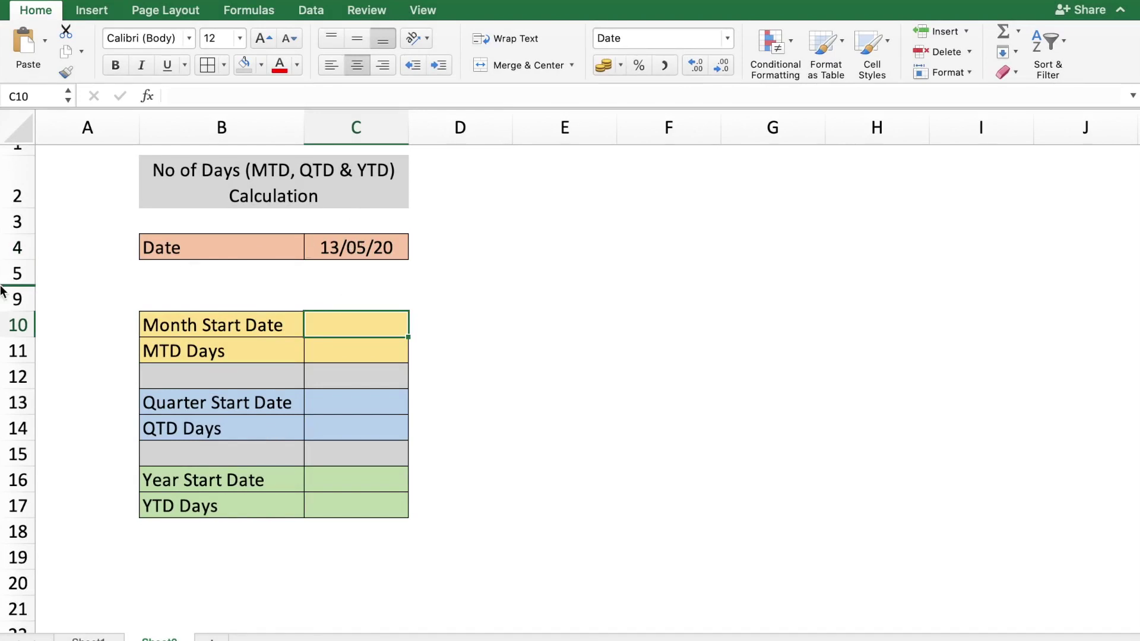
{"action": "left_click", "coordinate": [24, 272]}
{"action": "left_click_drag", "start_coordinate": [24, 272], "coordinate": [21, 295]}
{"action": "right_click", "coordinate": [23, 287]}
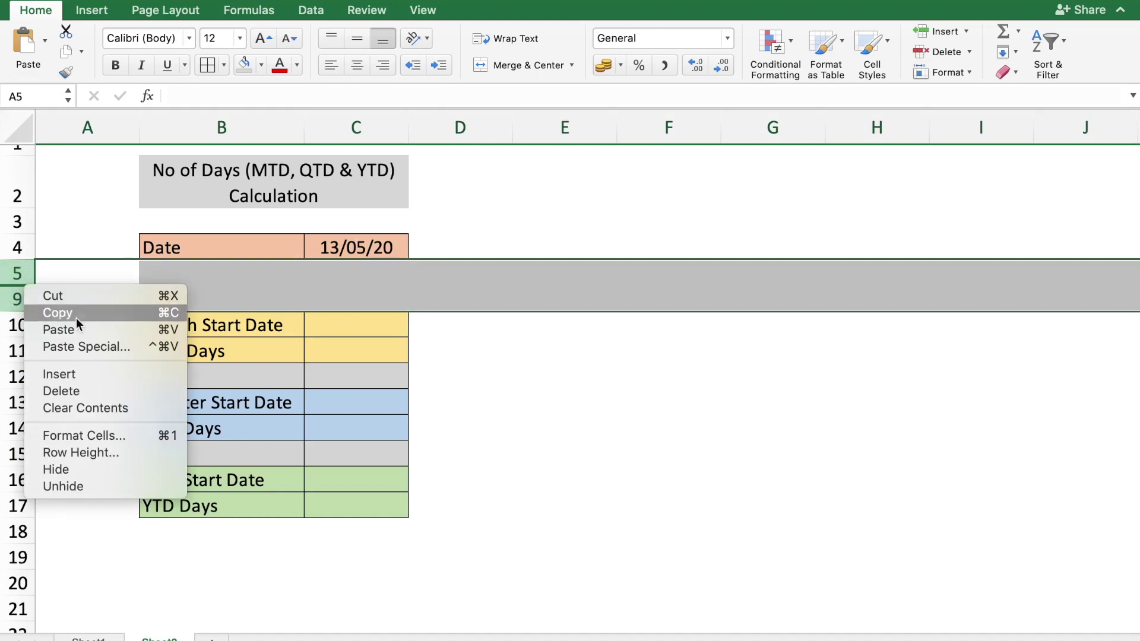
{"action": "left_click", "coordinate": [75, 482]}
{"action": "left_click", "coordinate": [554, 424]}
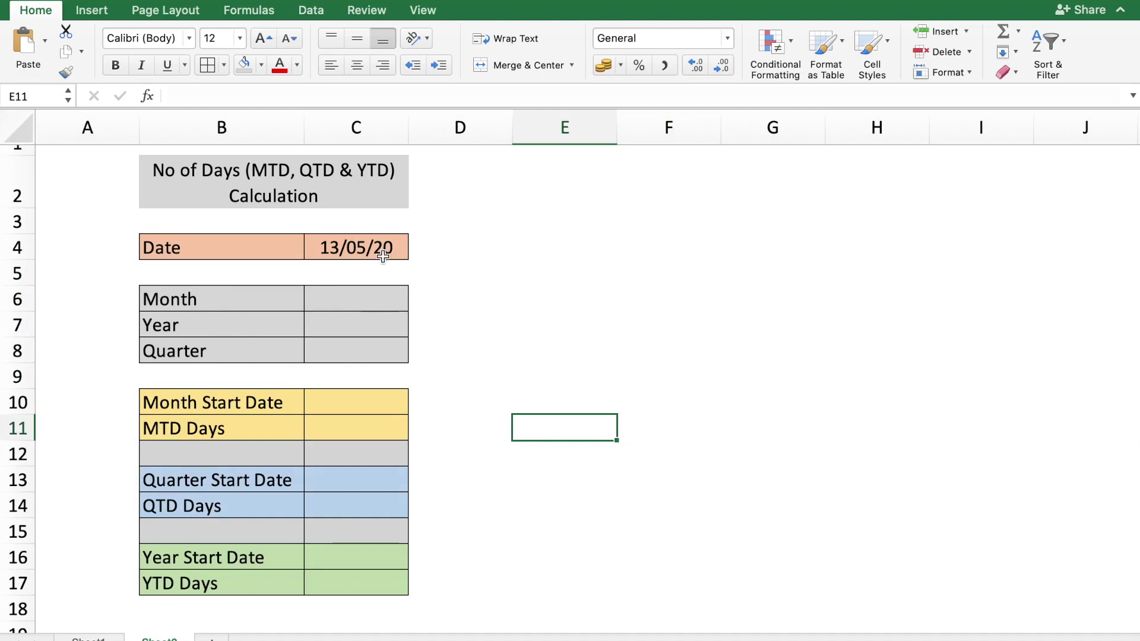
Enter =MONTH(C4) in C6 and =YEAR(C4) in C7, returning 5 and 2020.
{"action": "left_click", "coordinate": [351, 299]}
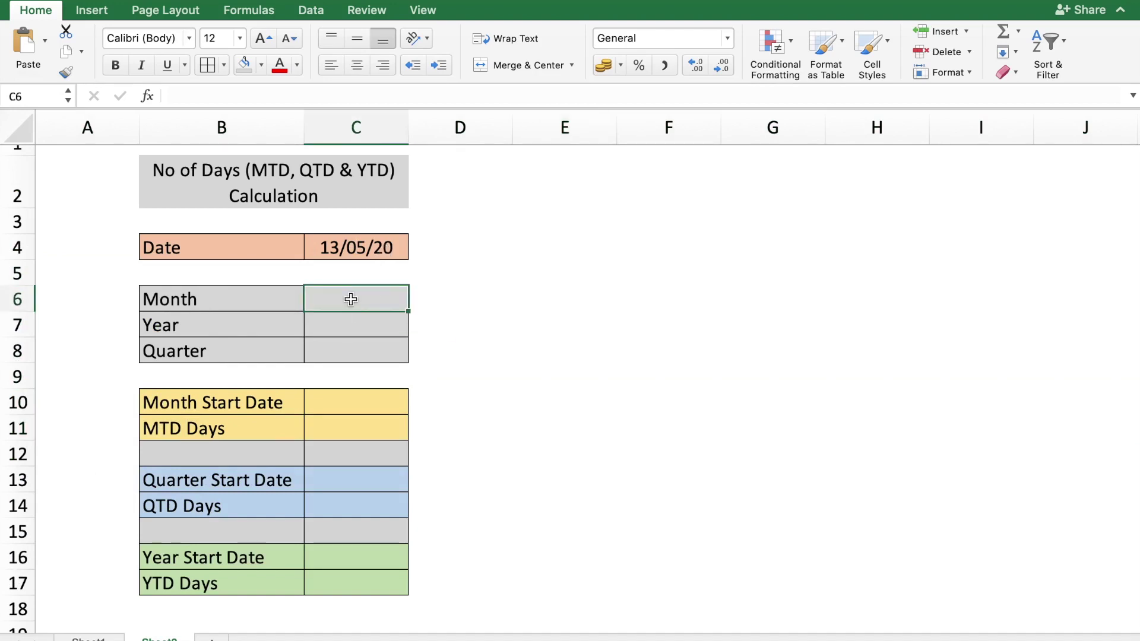
{"action": "type", "text": "="}
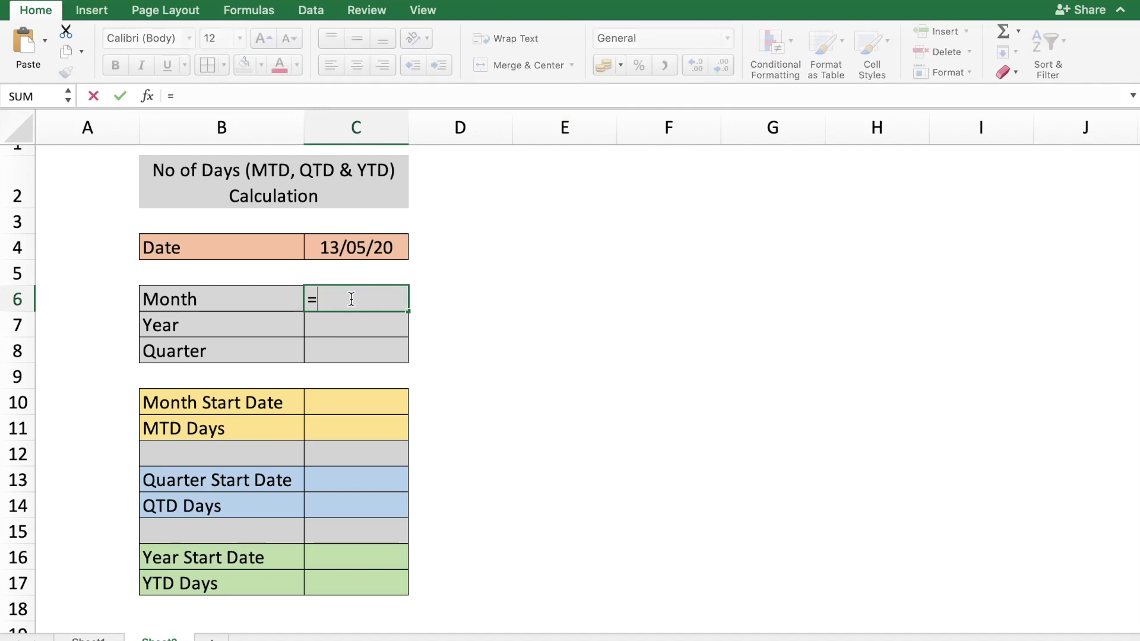
{"action": "type", "text": "month("}
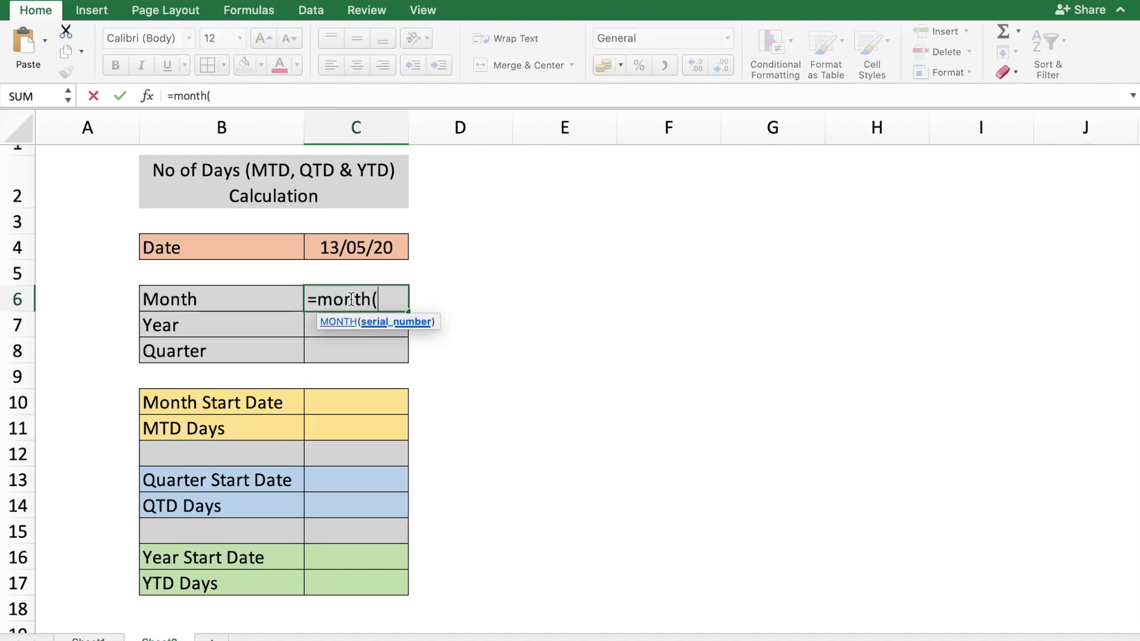
{"action": "left_click", "coordinate": [351, 253]}
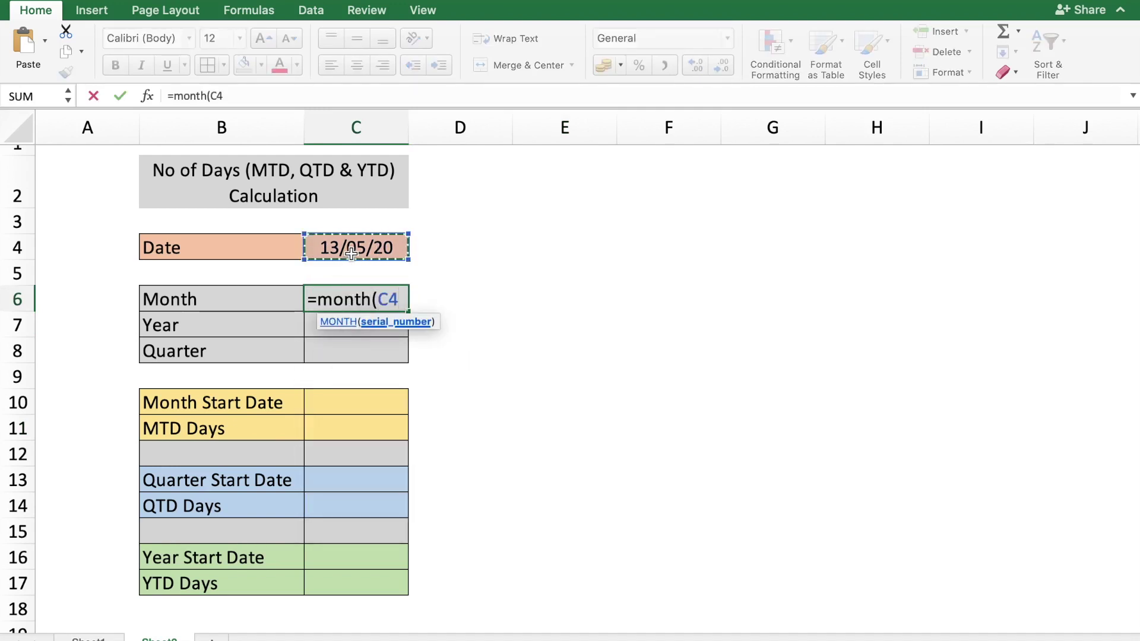
{"action": "type", "text": ")"}
{"action": "key", "text": "Return"}
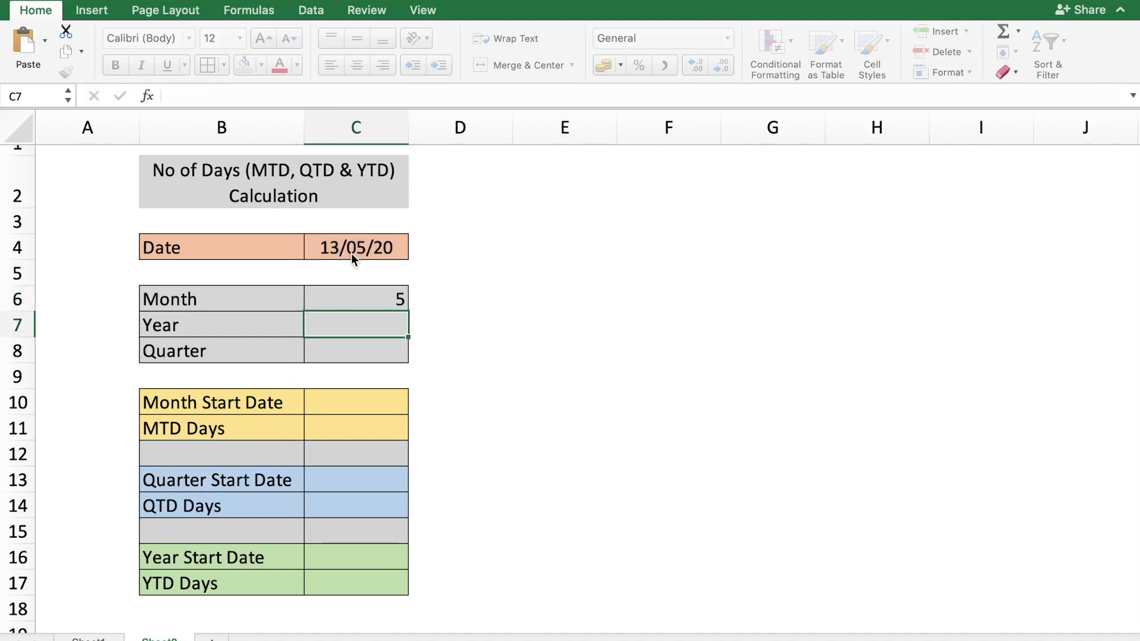
{"action": "type", "text": "=y"}
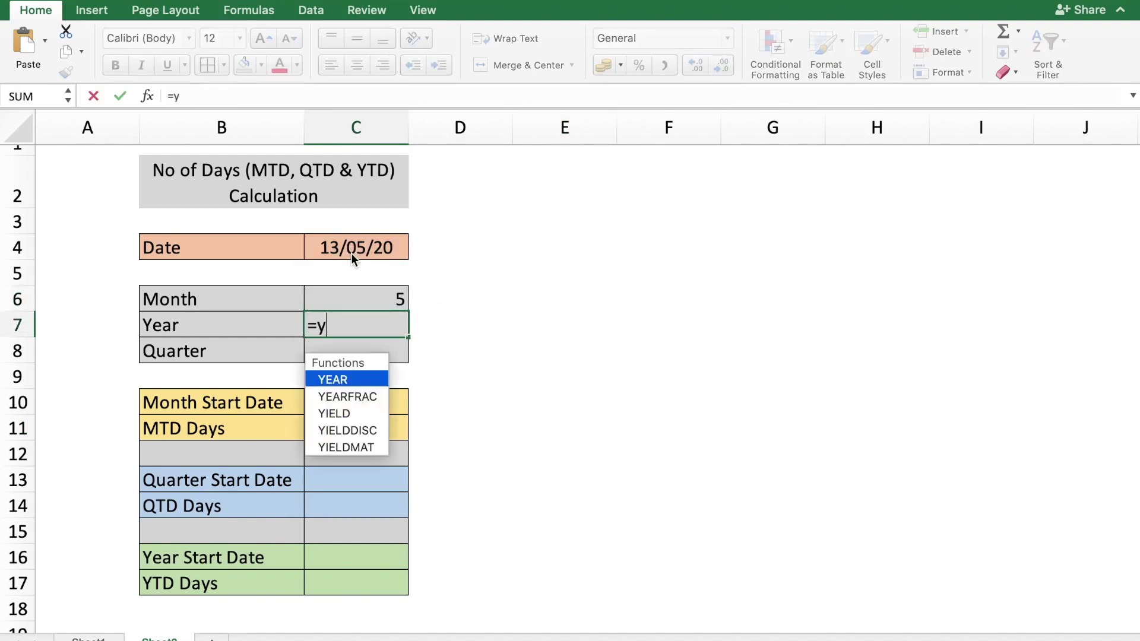
{"action": "type", "text": "ear("}
{"action": "left_click", "coordinate": [356, 251]}
{"action": "type", "text": ")"}
{"action": "key", "text": "Return"}
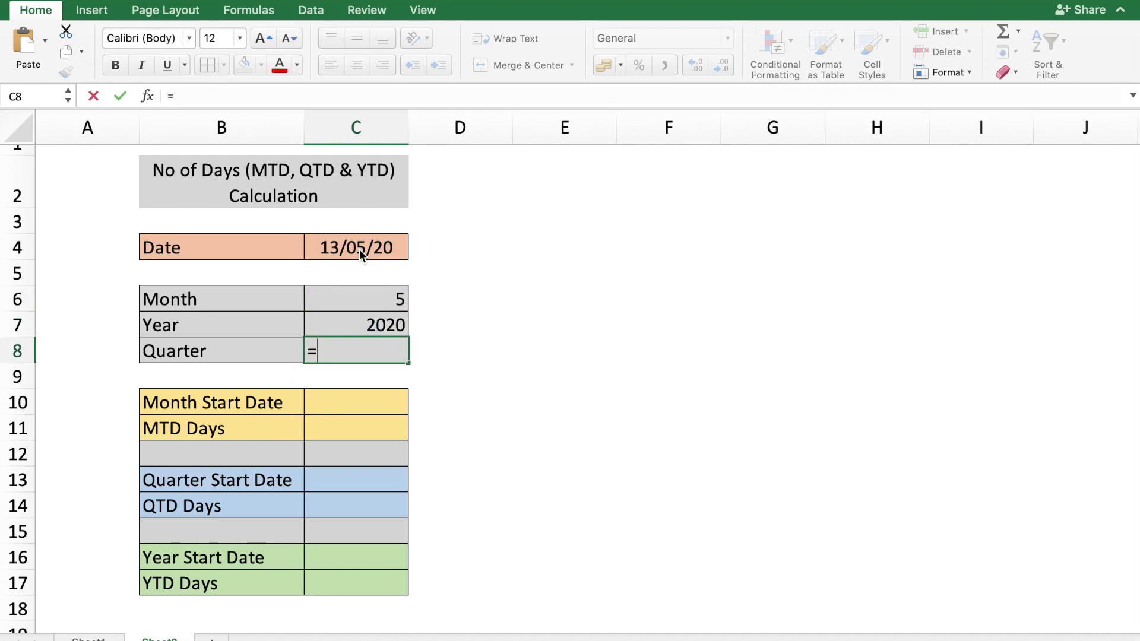
{"action": "type", "text": "=if("}
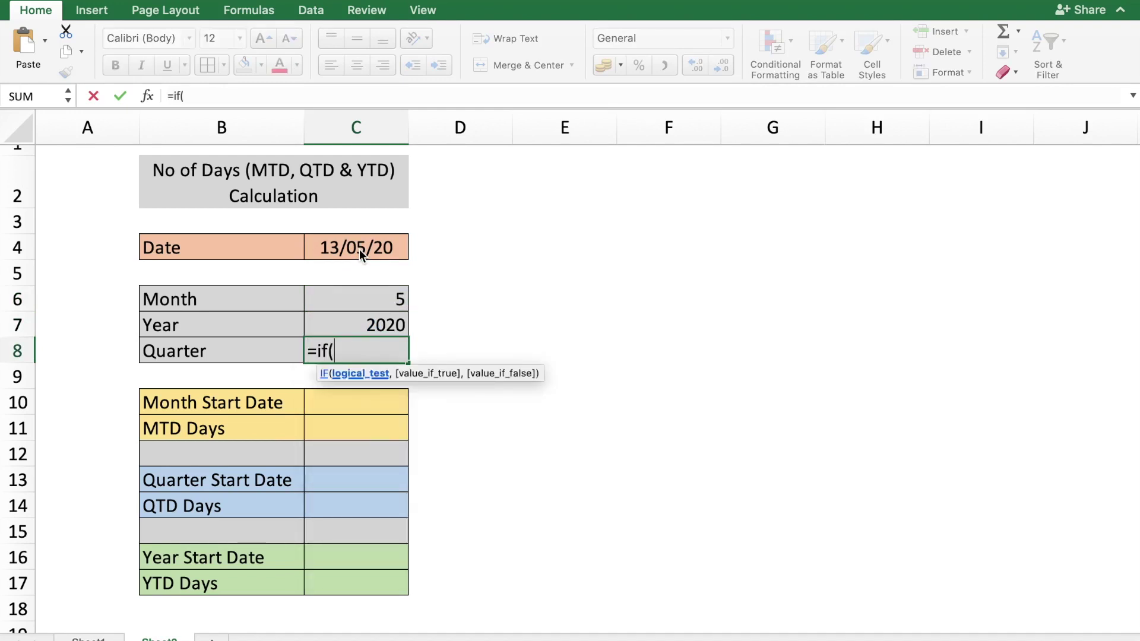
Complete C8 as =IF(C6<4,1,IF(C6<7,2,IF(C6<10,3,4))), giving quarter 2.
{"action": "left_click", "coordinate": [339, 301]}
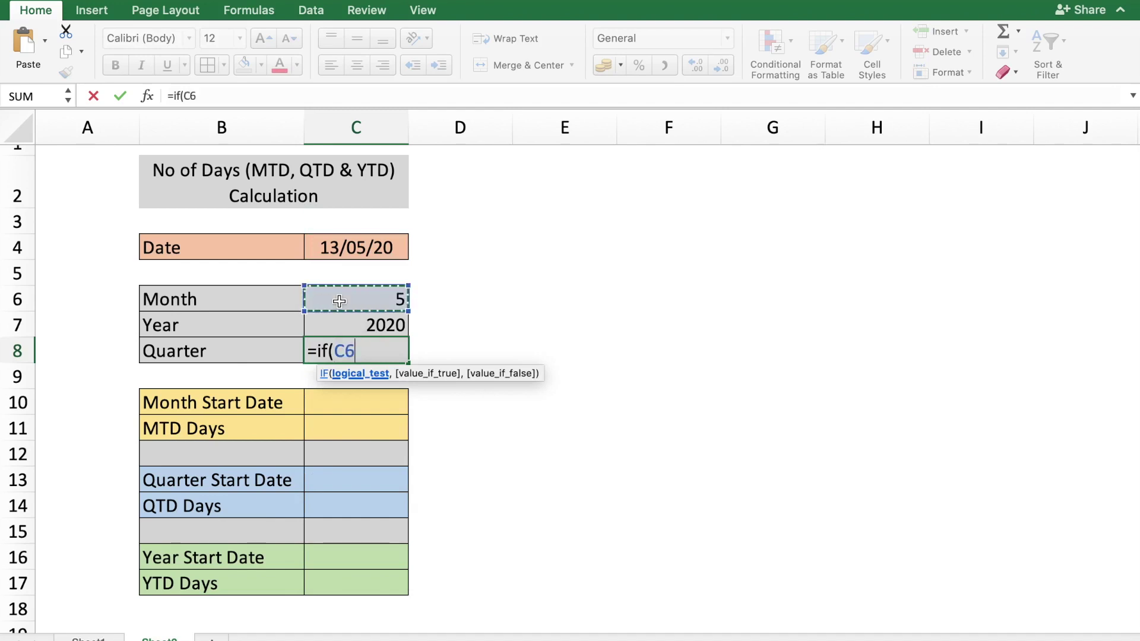
{"action": "type", "text": "<4,1"}
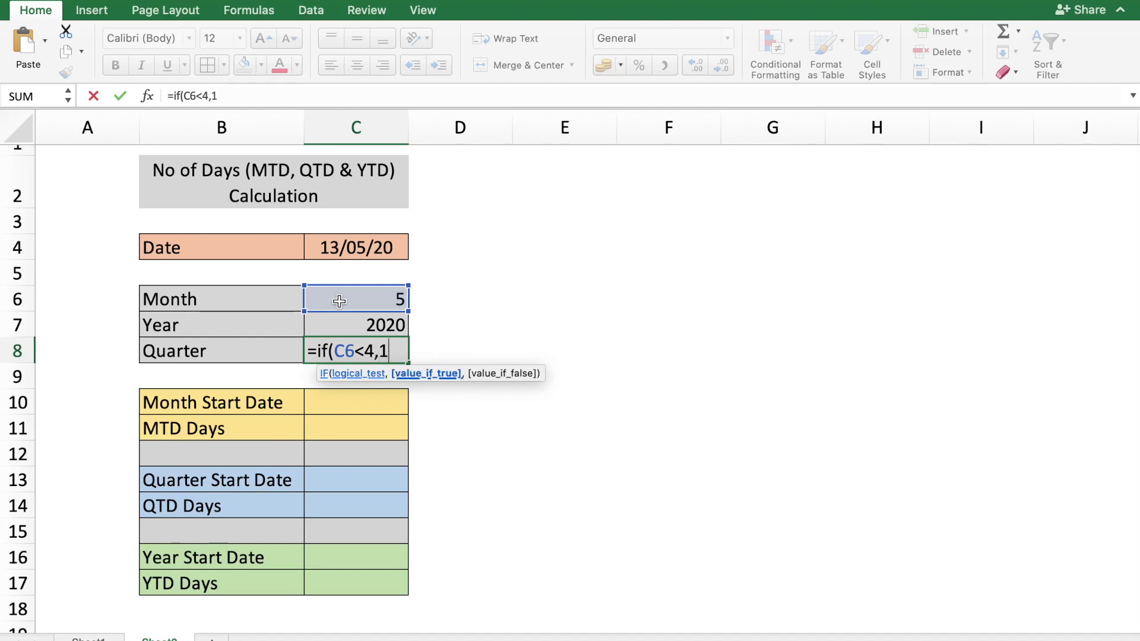
{"action": "type", "text": ","}
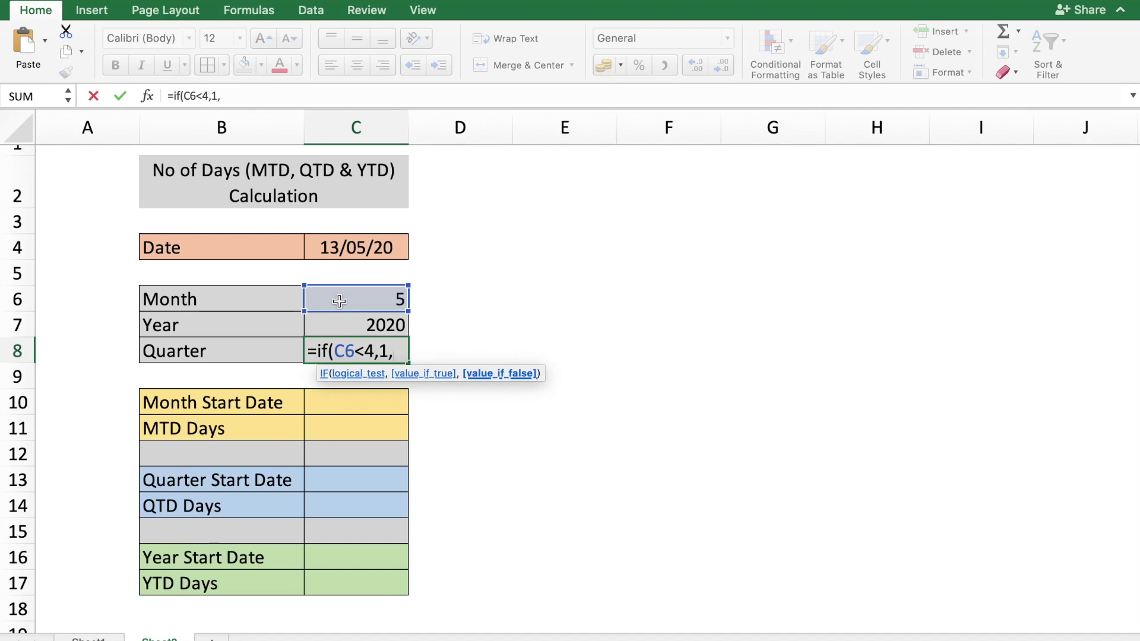
{"action": "type", "text": "if("}
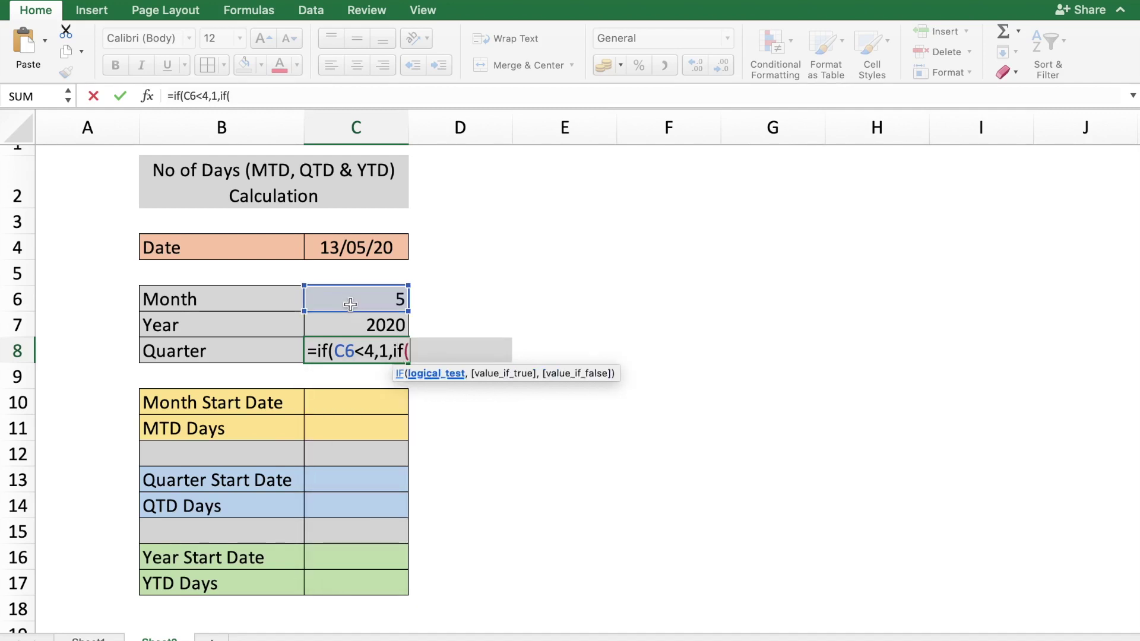
{"action": "left_click", "coordinate": [349, 302]}
{"action": "type", "text": "<"}
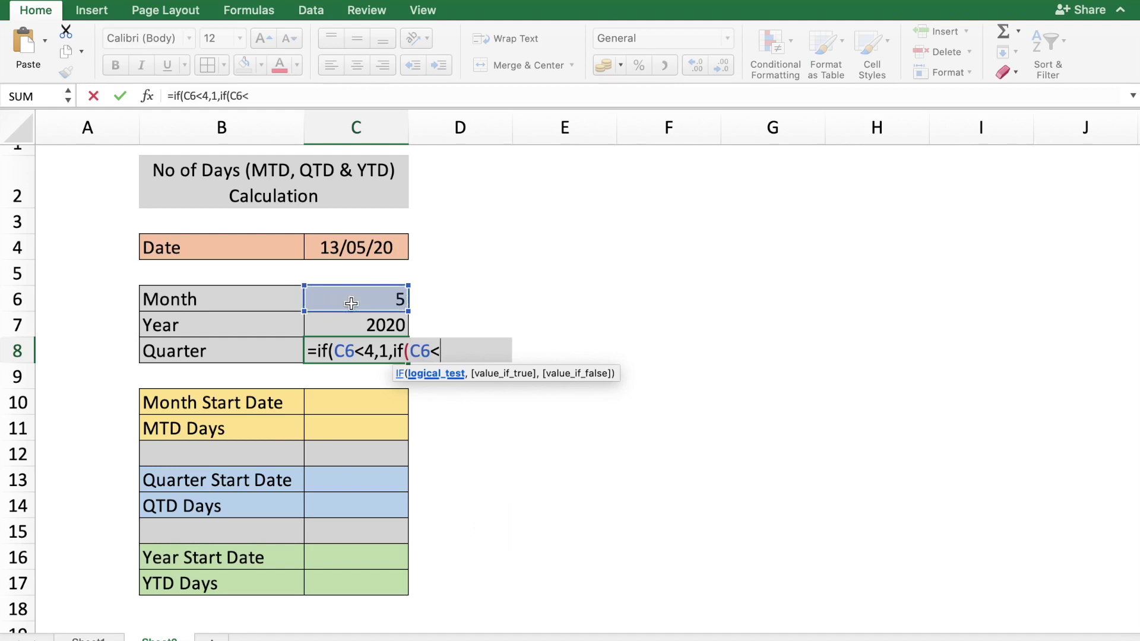
{"action": "type", "text": "7,"}
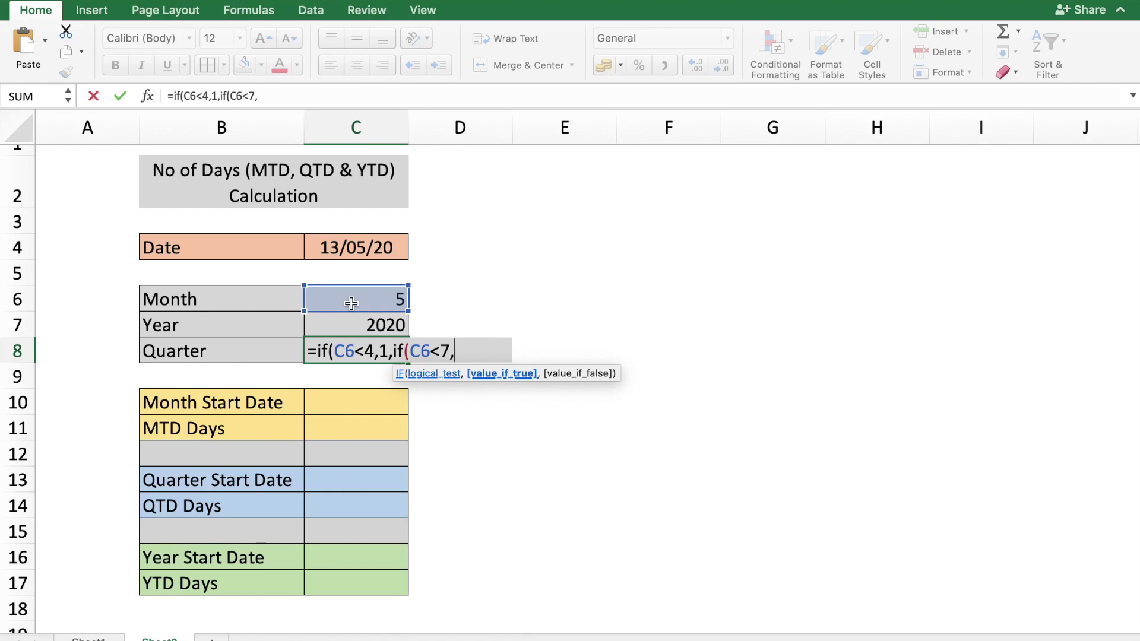
{"action": "type", "text": "2,"}
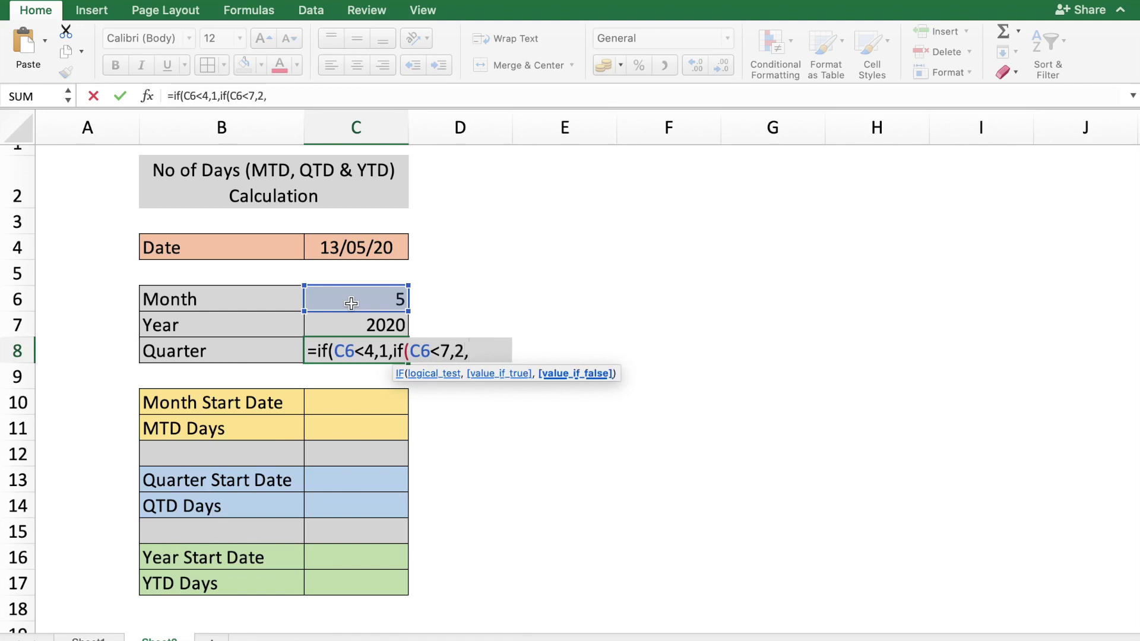
{"action": "type", "text": "if("}
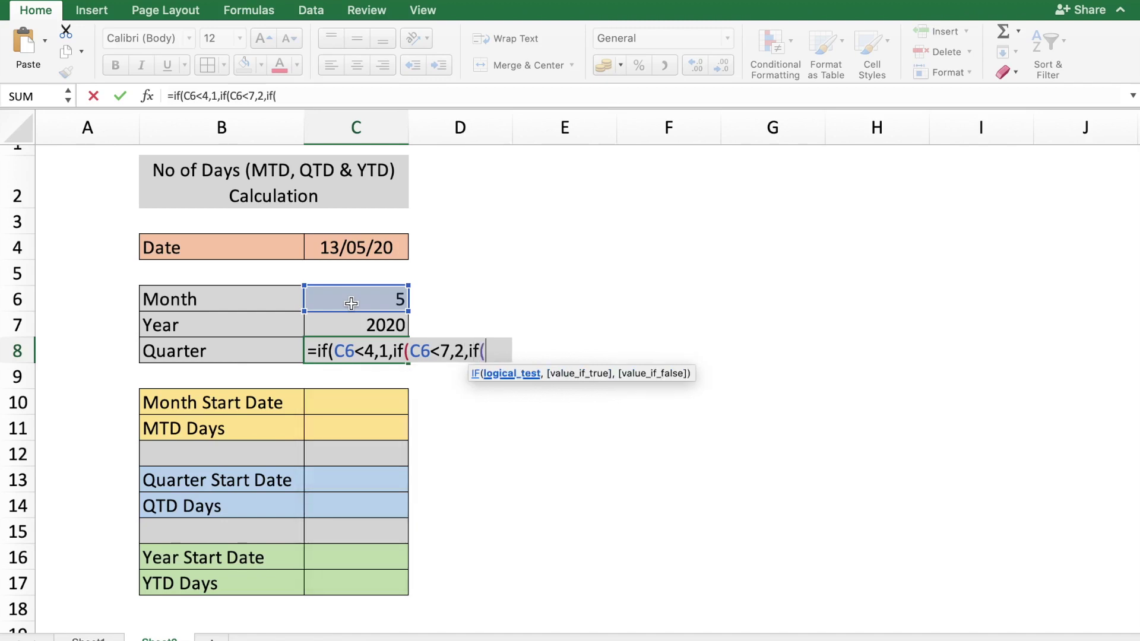
{"action": "left_click", "coordinate": [351, 303]}
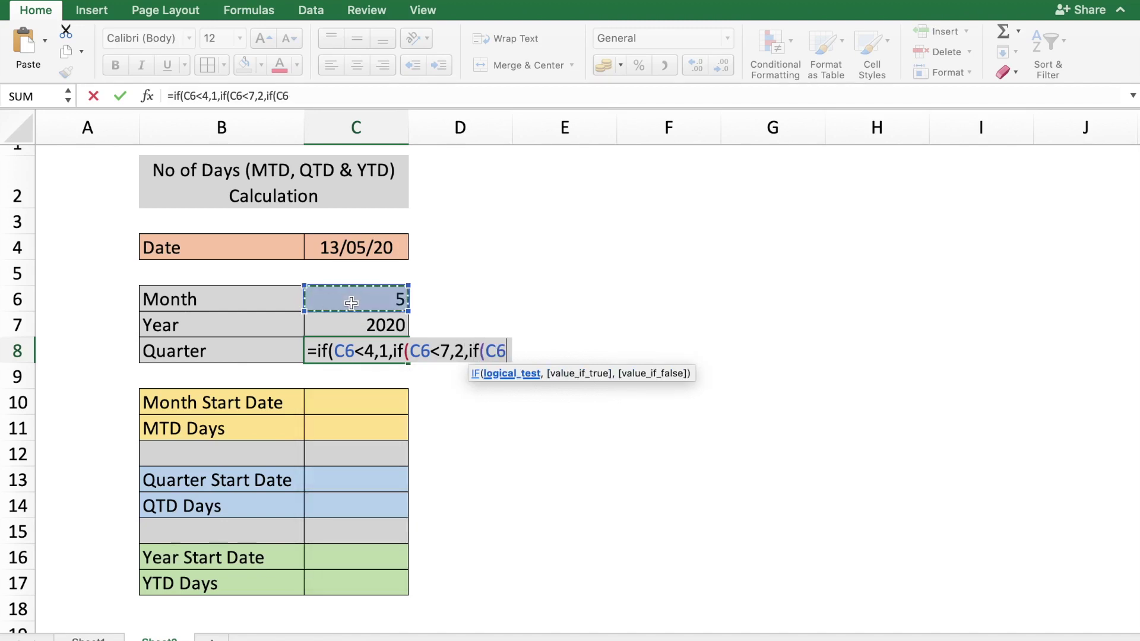
{"action": "type", "text": "<"}
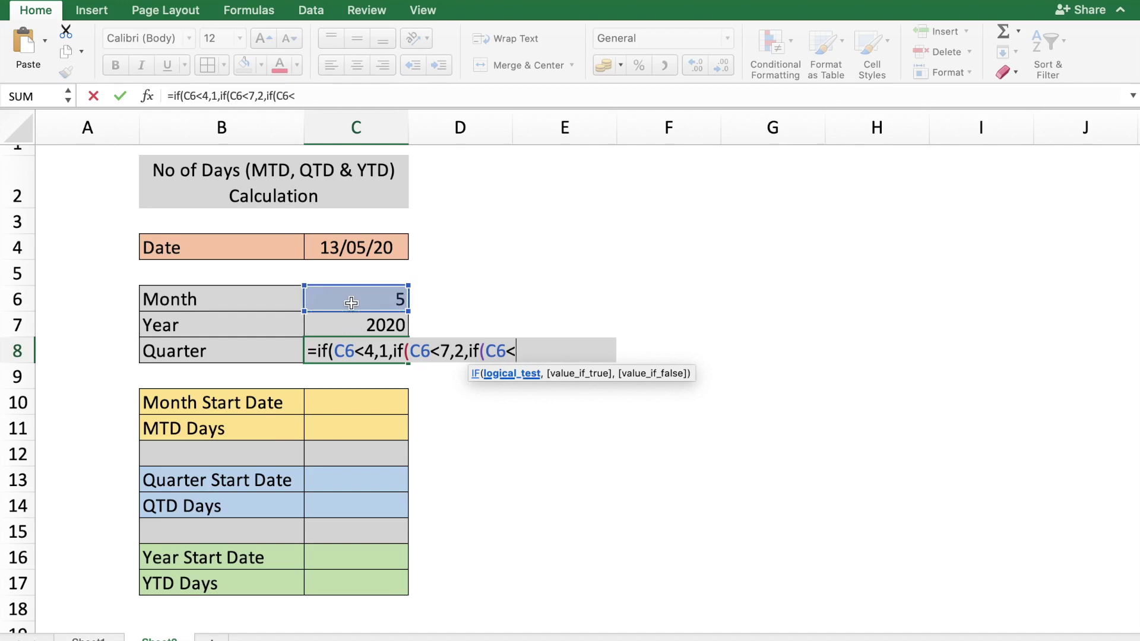
{"action": "type", "text": "10,"}
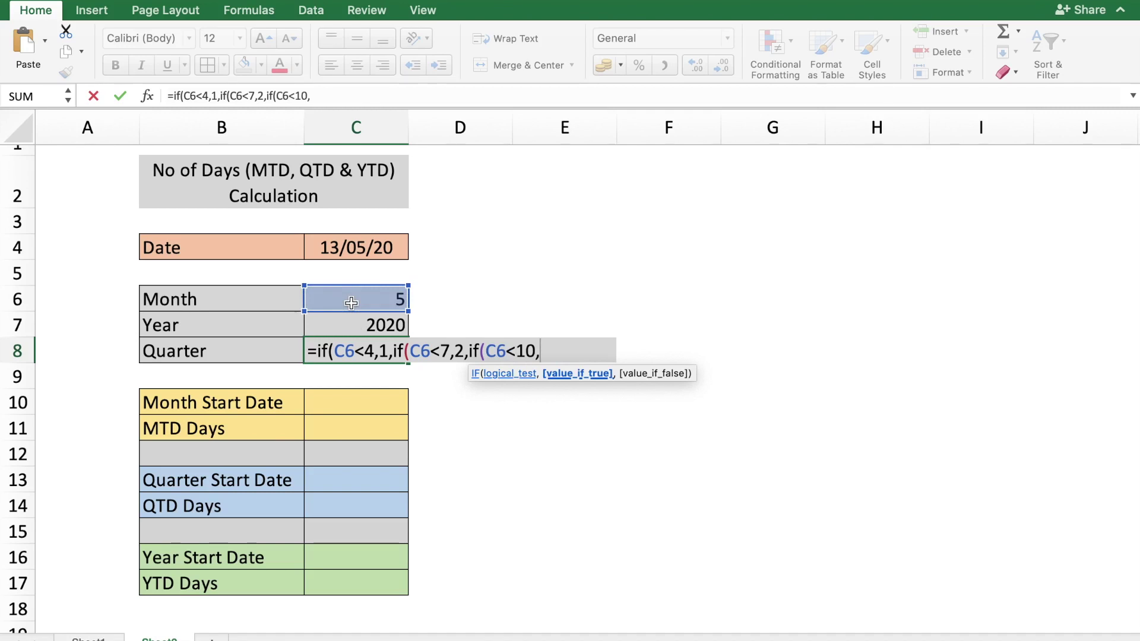
{"action": "type", "text": "3,4"}
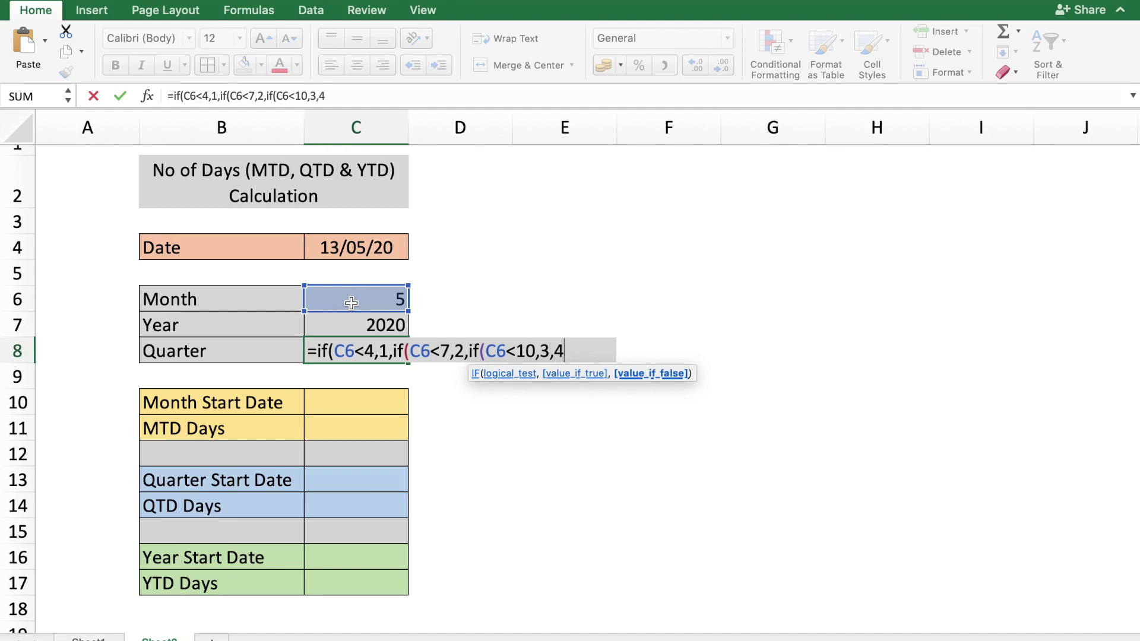
{"action": "type", "text": ")))"}
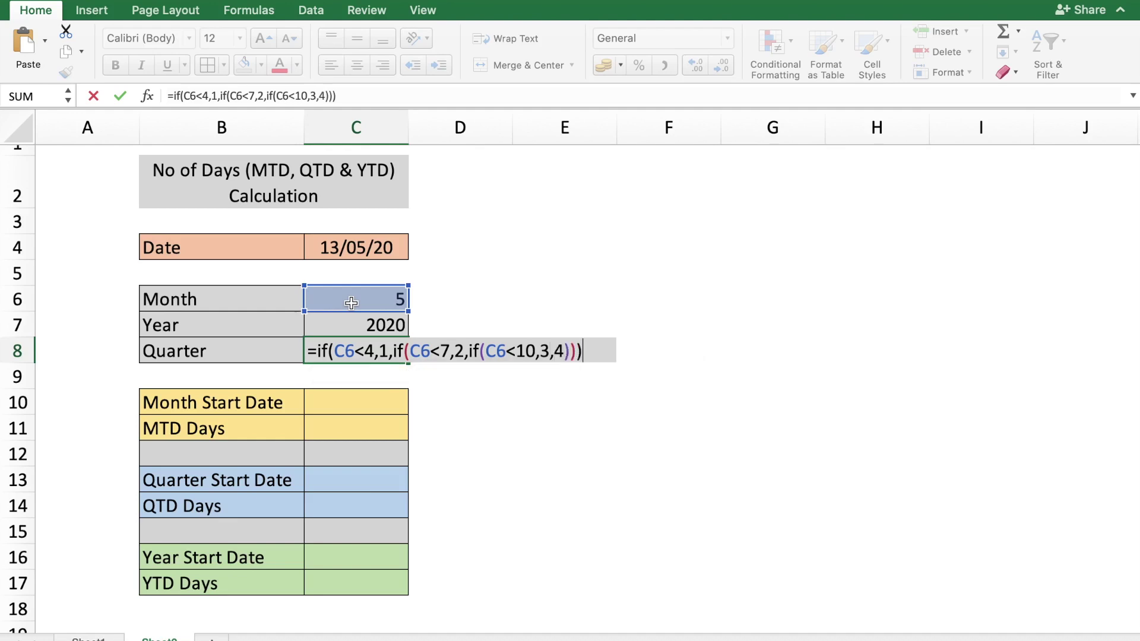
{"action": "key", "text": "Return"}
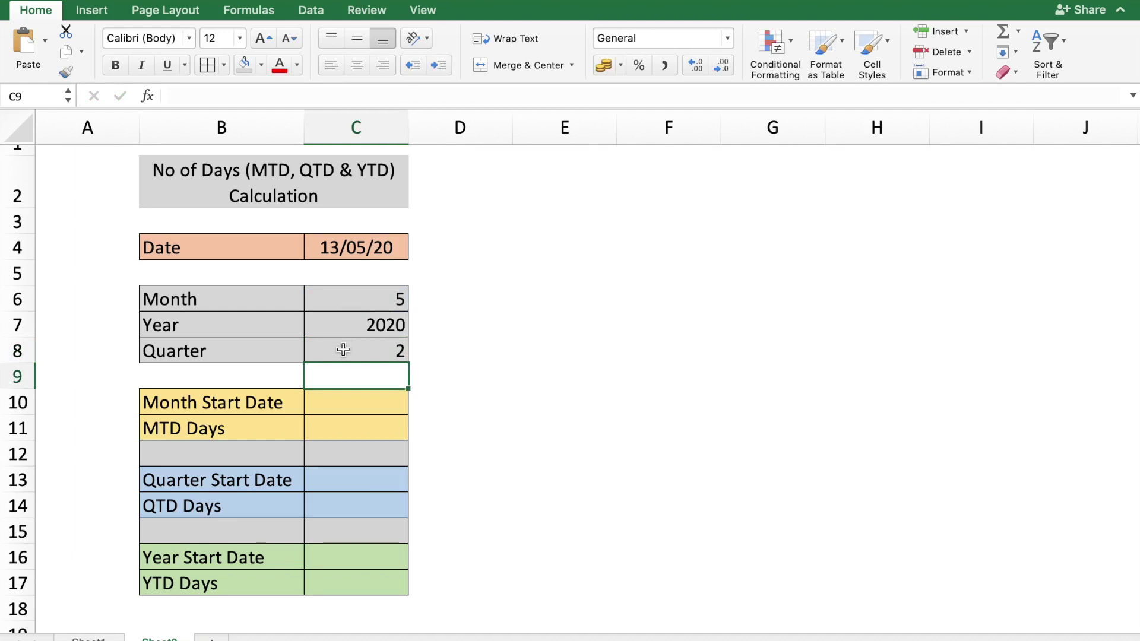
{"action": "left_click", "coordinate": [349, 402]}
Enter =DATE(C7,C6,1) in C10 so Month Start Date shows 01/05/20.
{"action": "left_click_drag", "start_coordinate": [375, 295], "coordinate": [375, 347]}
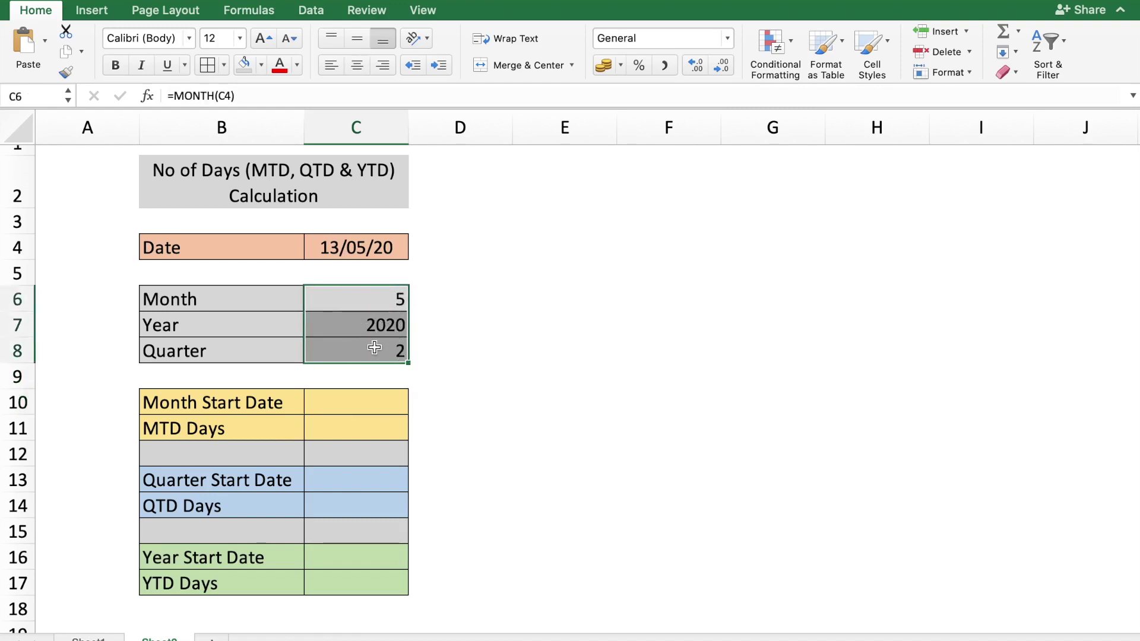
{"action": "left_click", "coordinate": [379, 404]}
{"action": "left_click_drag", "start_coordinate": [379, 404], "coordinate": [364, 581]}
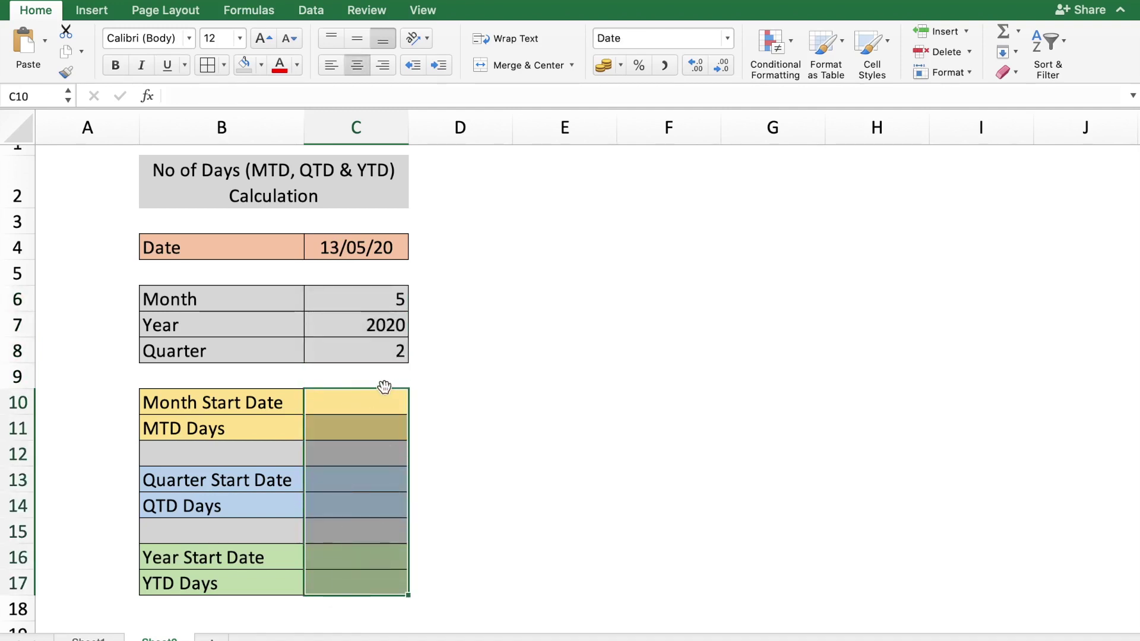
{"action": "left_click", "coordinate": [372, 400]}
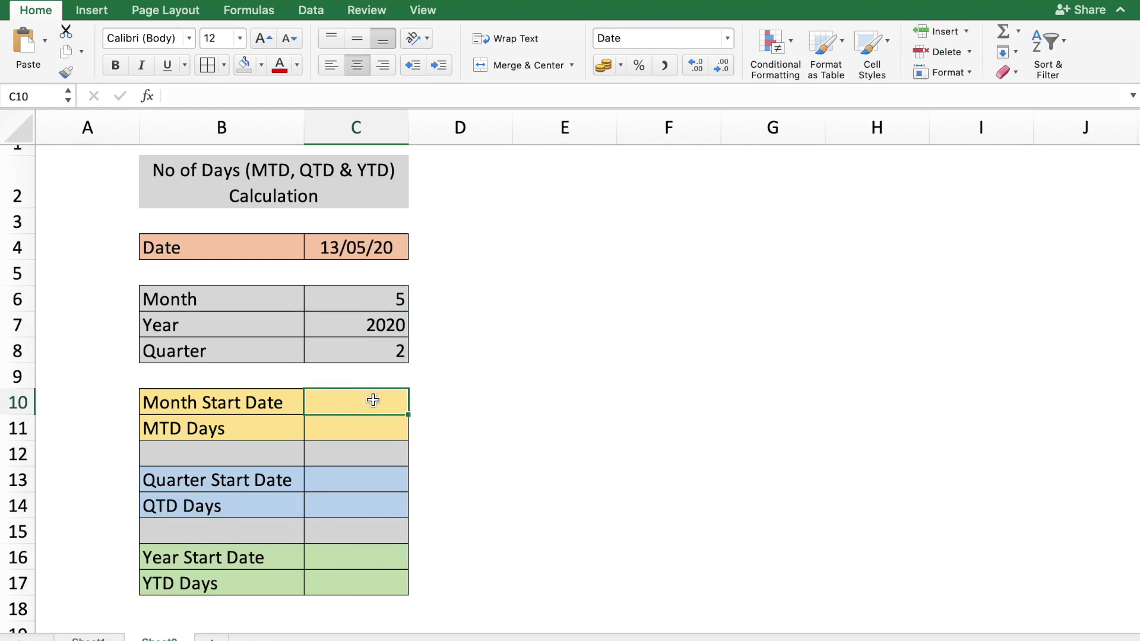
{"action": "type", "text": "=date("}
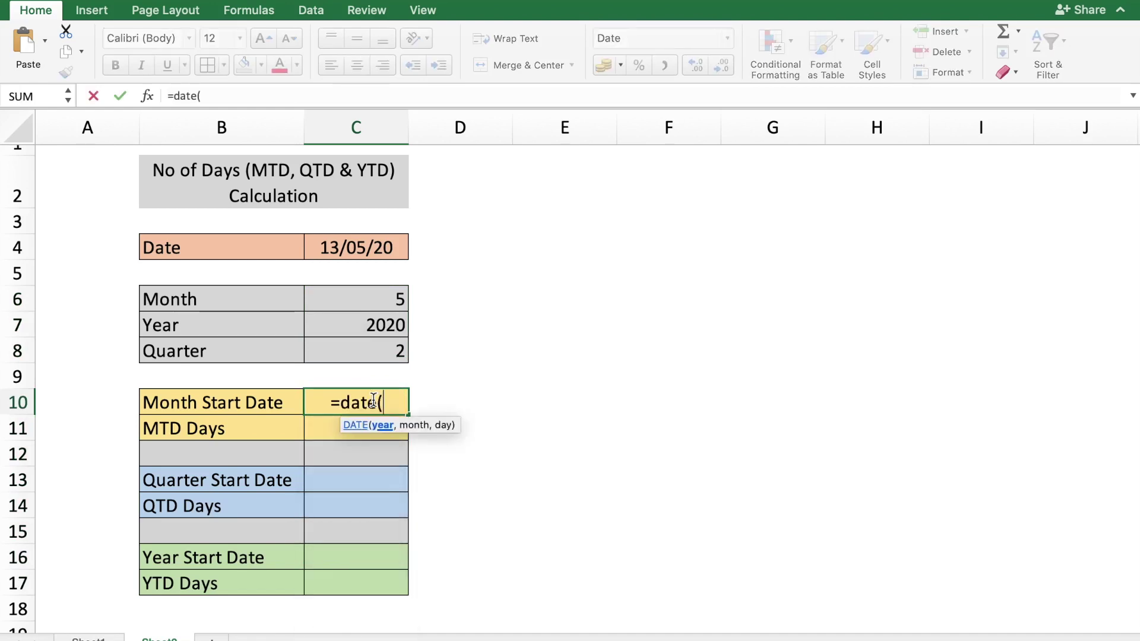
{"action": "left_click", "coordinate": [363, 329]}
{"action": "type", "text": ","}
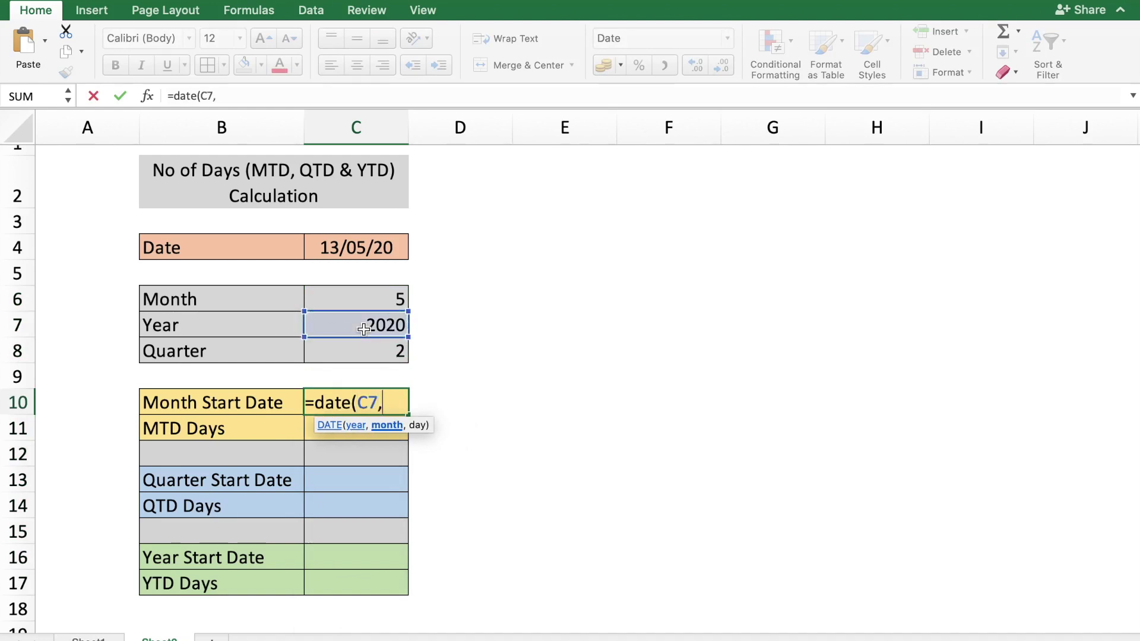
{"action": "left_click", "coordinate": [358, 301]}
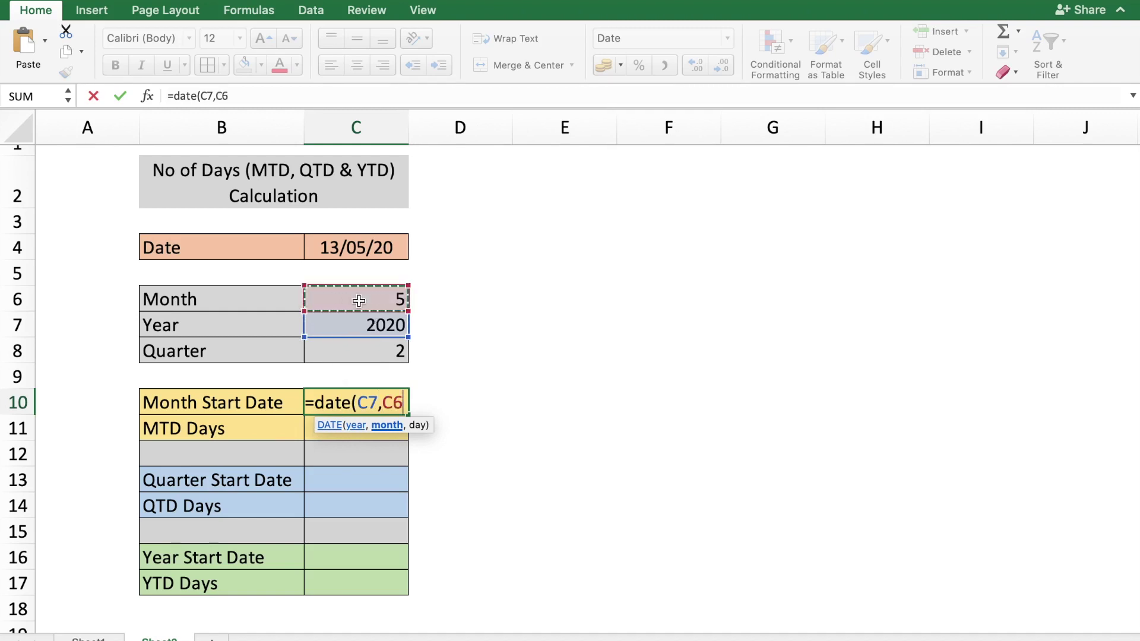
{"action": "type", "text": ",1)"}
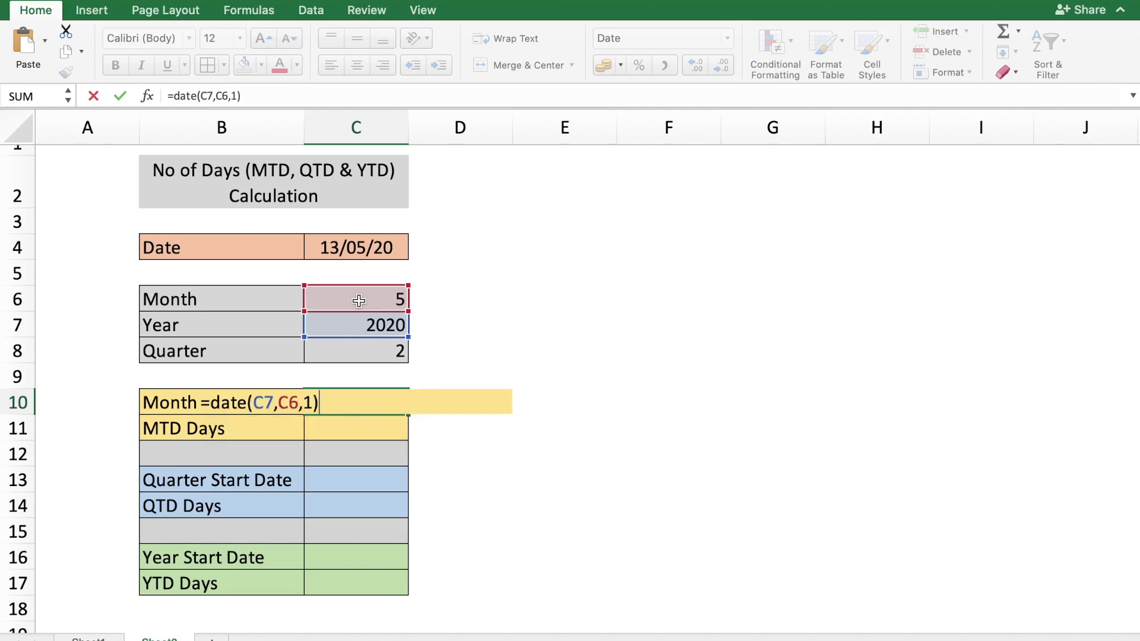
{"action": "key", "text": "Return"}
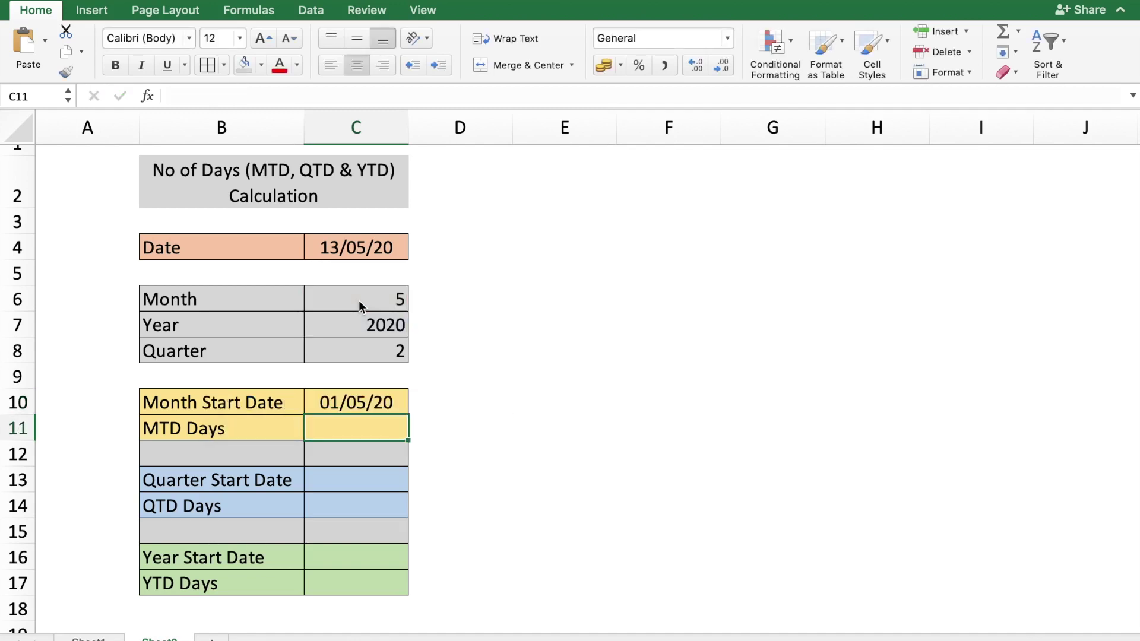
{"action": "type", "text": "="}
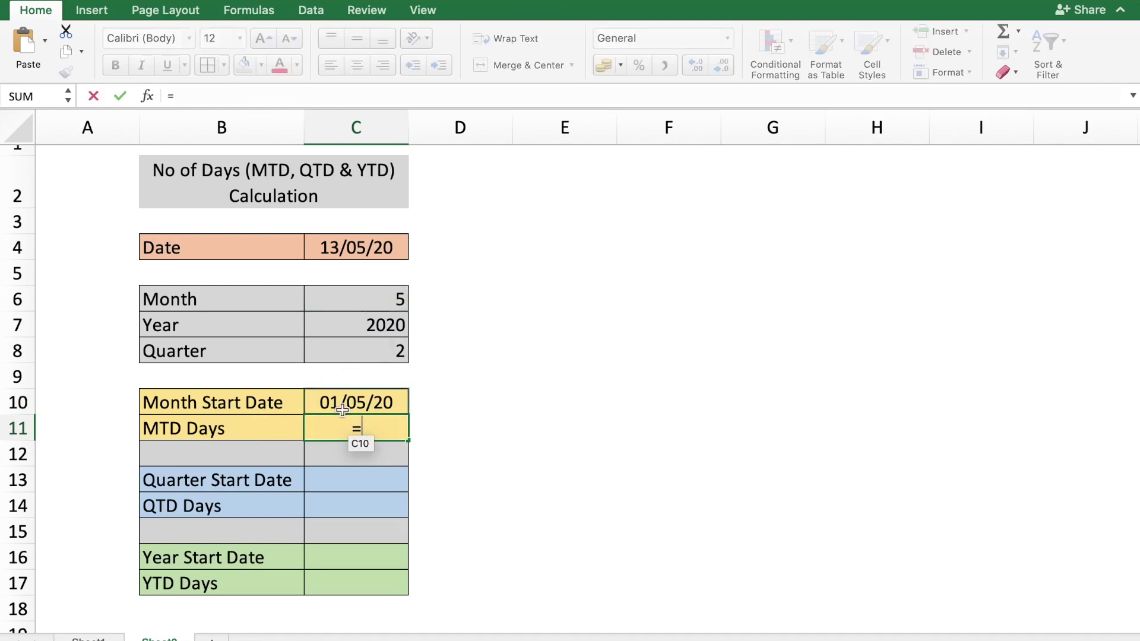
Finish the MTD Days formula in C11 as =C4-C10, returning 12.
{"action": "left_click", "coordinate": [352, 248]}
{"action": "type", "text": "-"}
{"action": "left_click", "coordinate": [363, 400]}
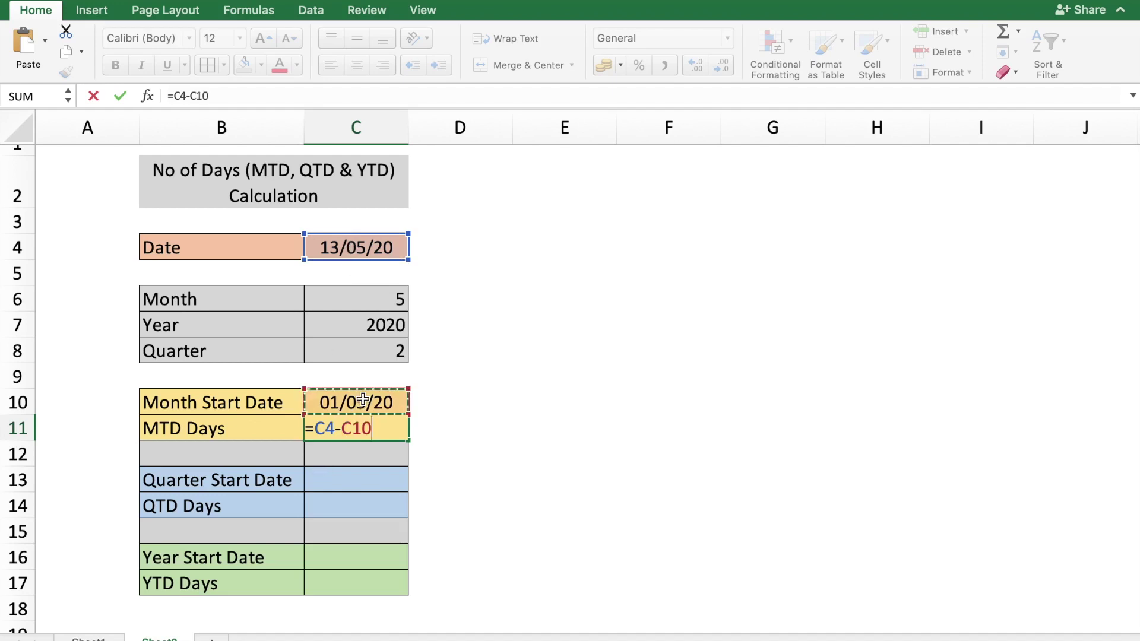
{"action": "key", "text": "Return"}
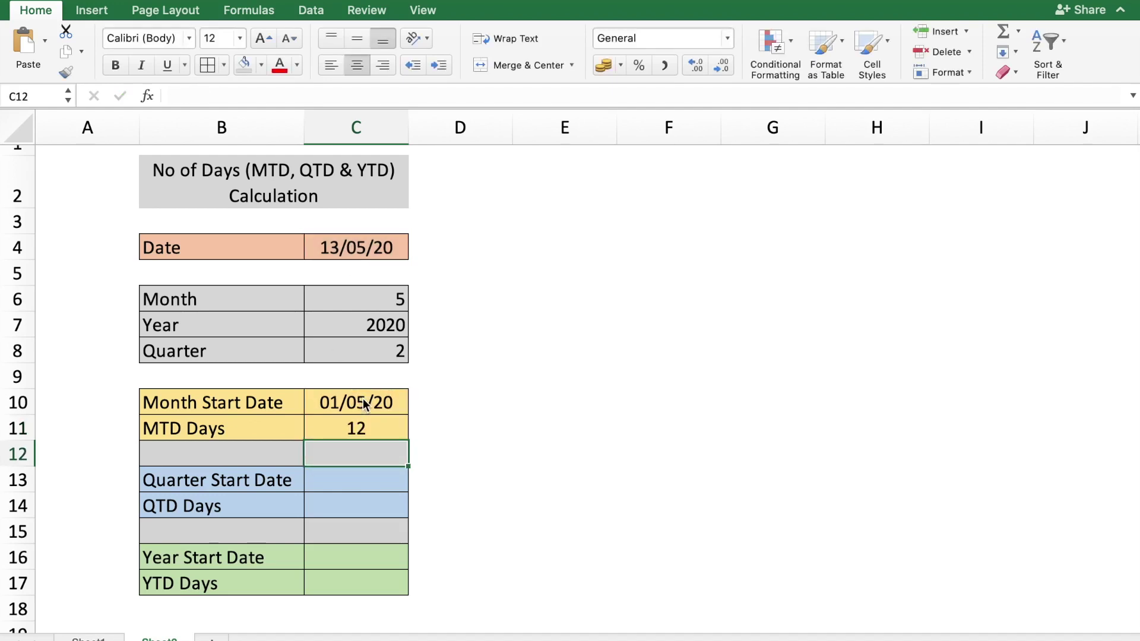
{"action": "left_click", "coordinate": [354, 480]}
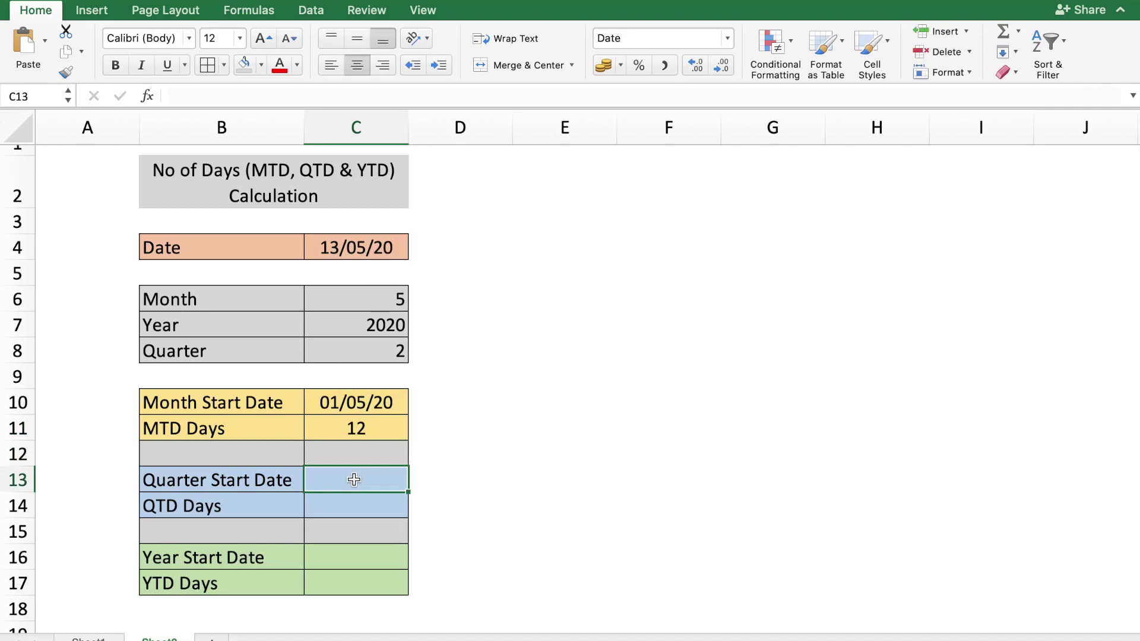
Start the Quarter Start Date formula in C13 with =DATE(C7,CHOOSE(C8,1,4,7,10.
{"action": "type", "text": "=dae"}
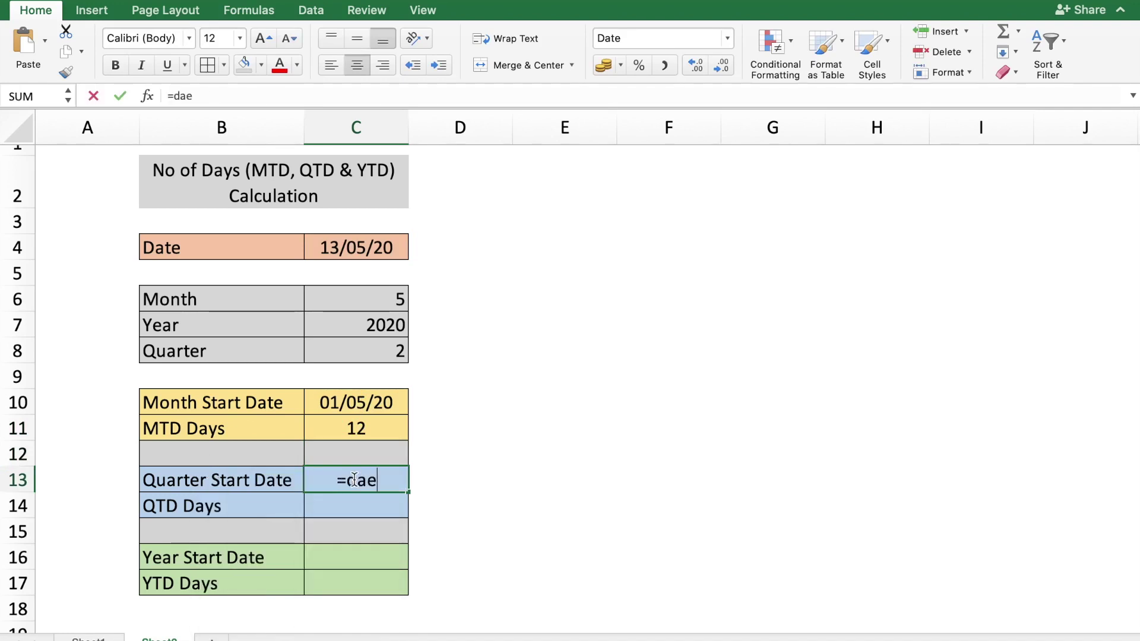
{"action": "key", "text": "BackSpace"}
{"action": "type", "text": "te"}
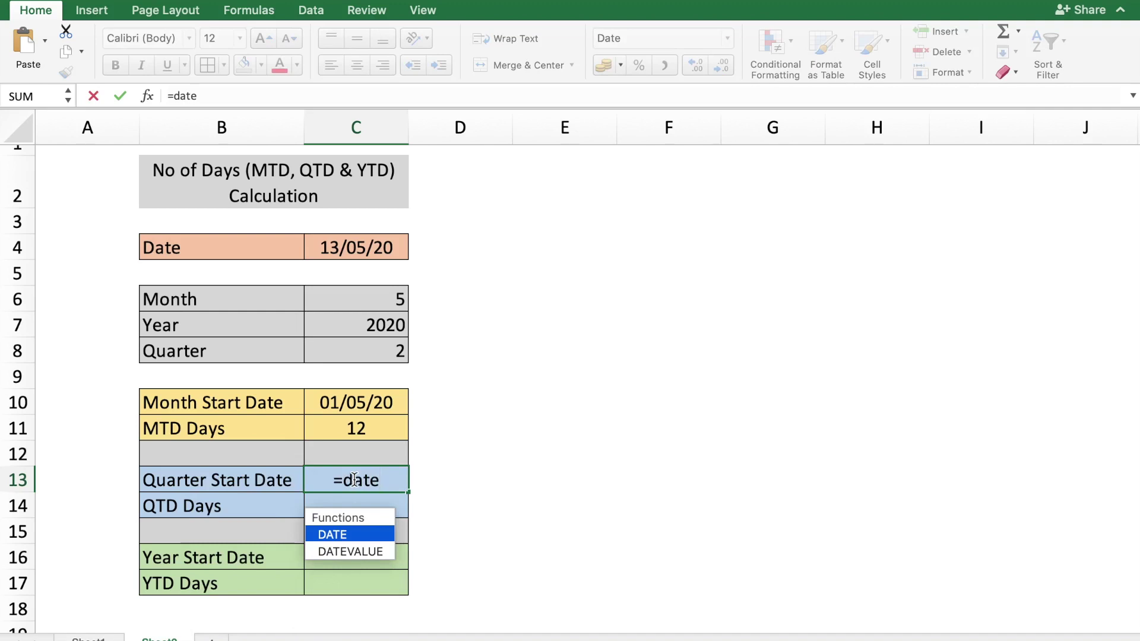
{"action": "type", "text": "("}
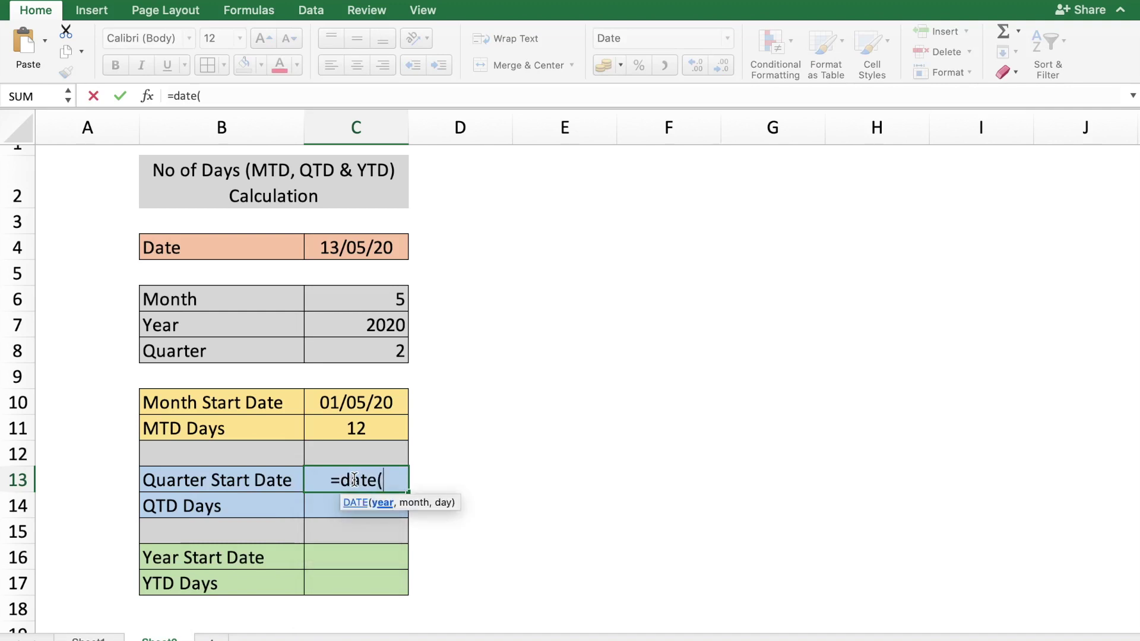
{"action": "left_click", "coordinate": [390, 325]}
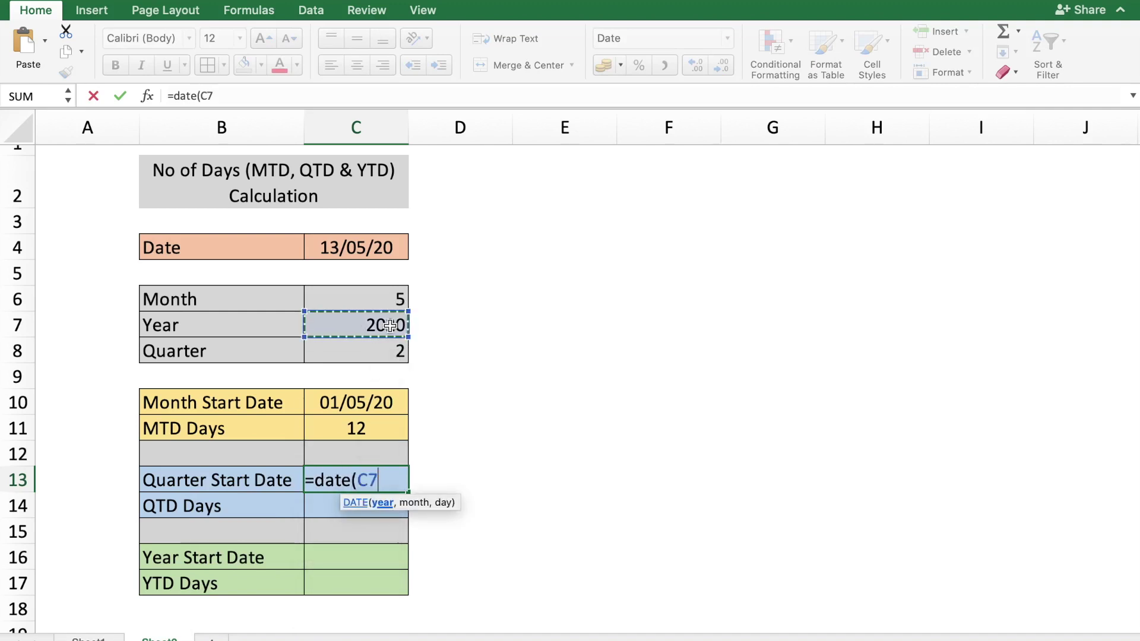
{"action": "type", "text": ","}
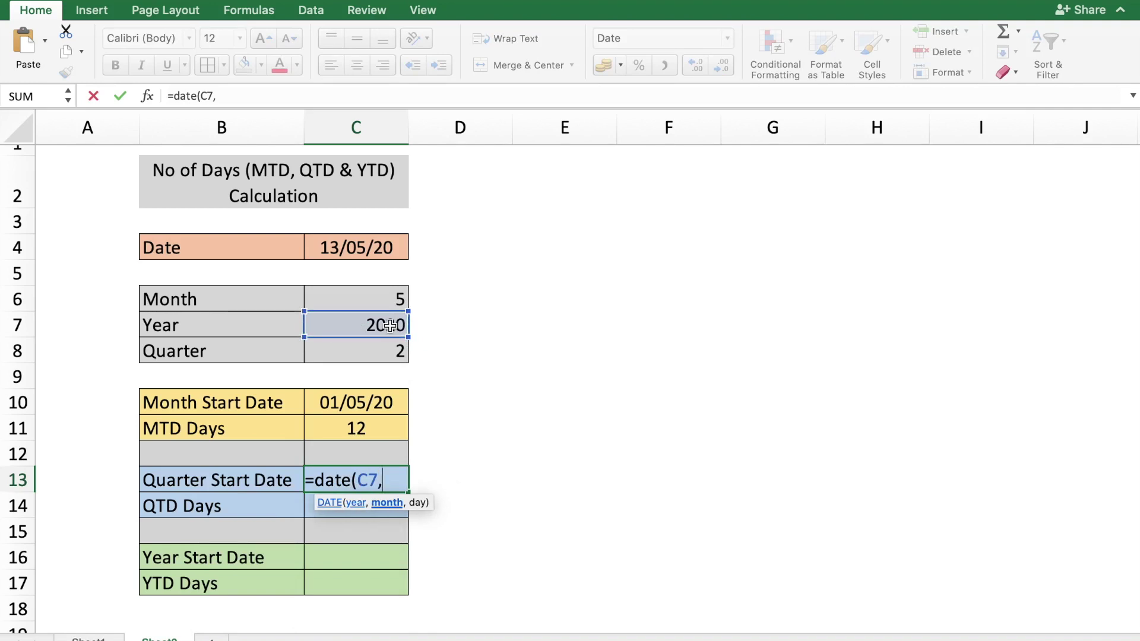
{"action": "type", "text": "cho"}
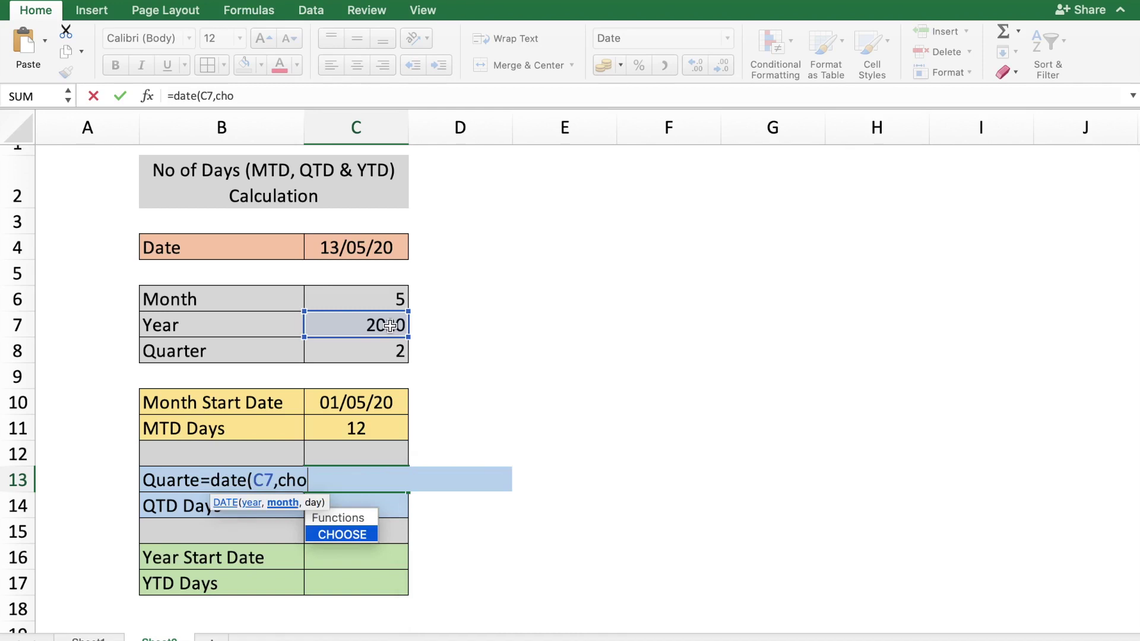
{"action": "type", "text": "ose("}
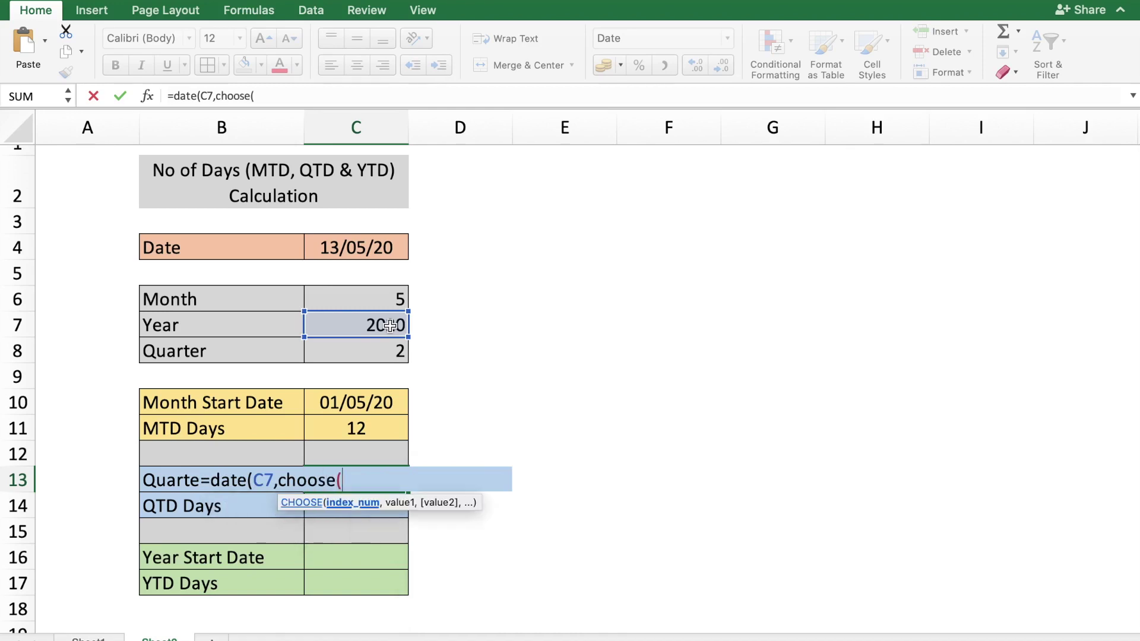
{"action": "left_click", "coordinate": [369, 352]}
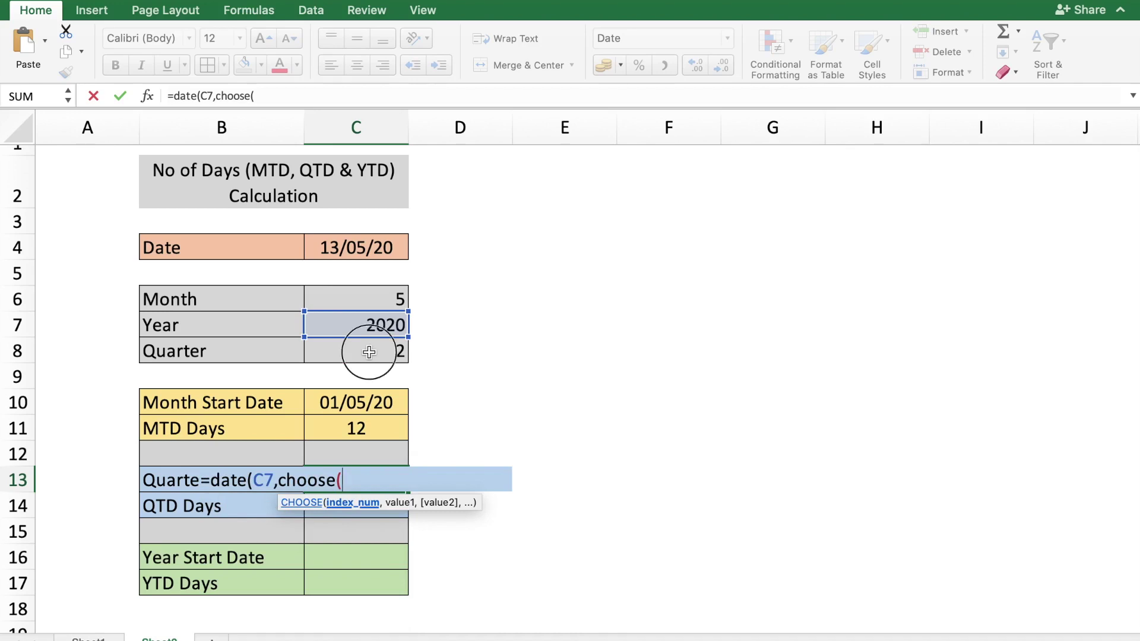
{"action": "type", "text": ","}
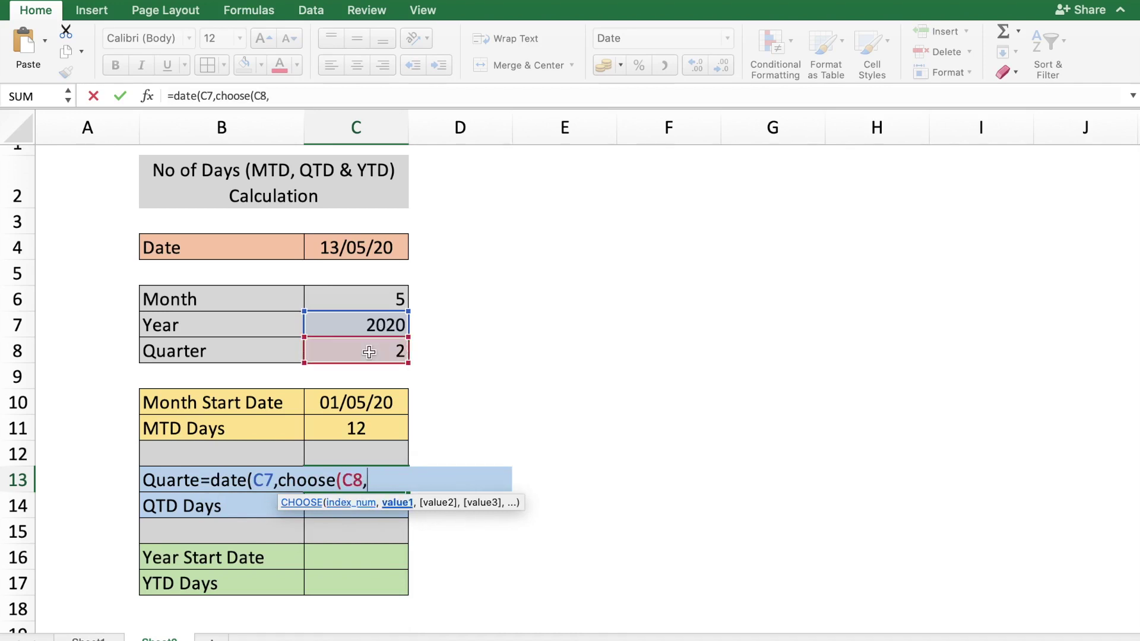
{"action": "type", "text": "1,"}
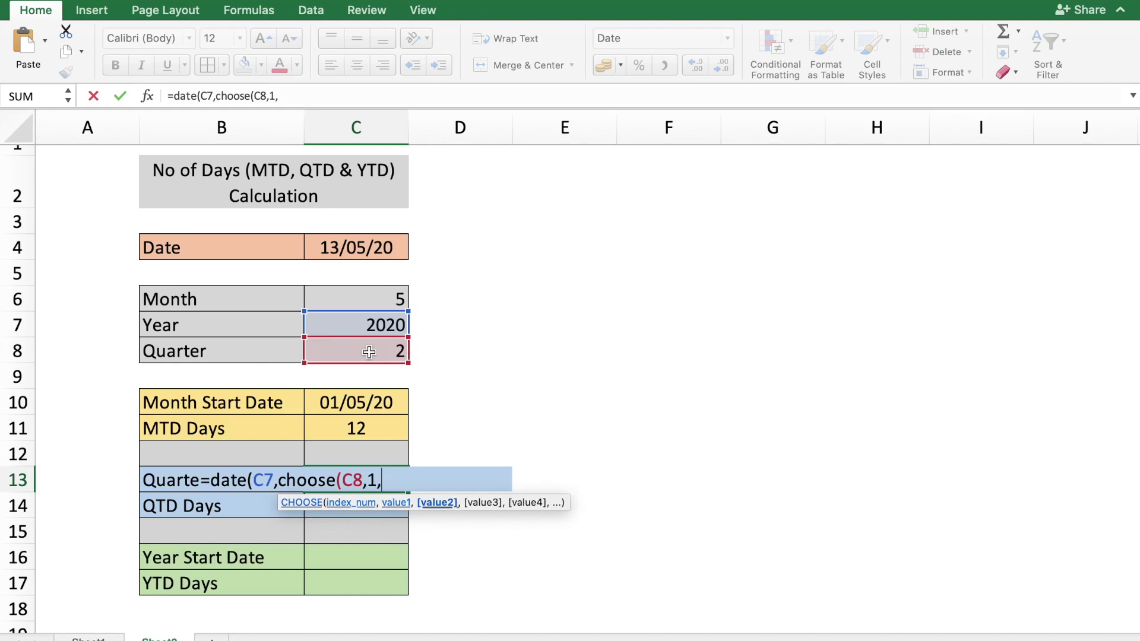
{"action": "type", "text": "4,"}
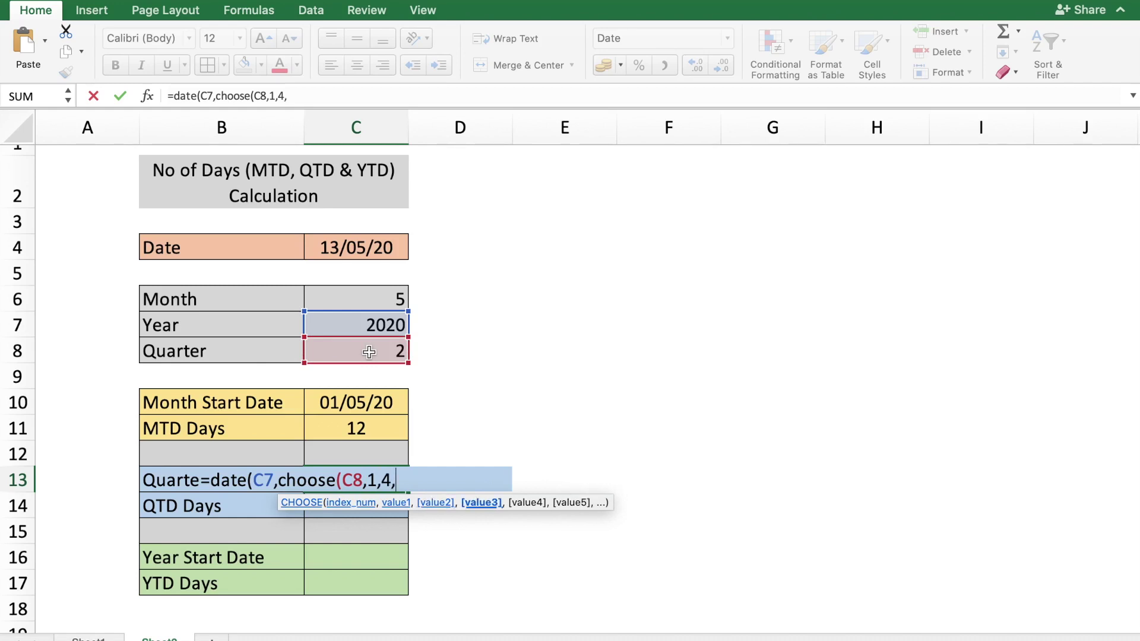
{"action": "type", "text": "7,"}
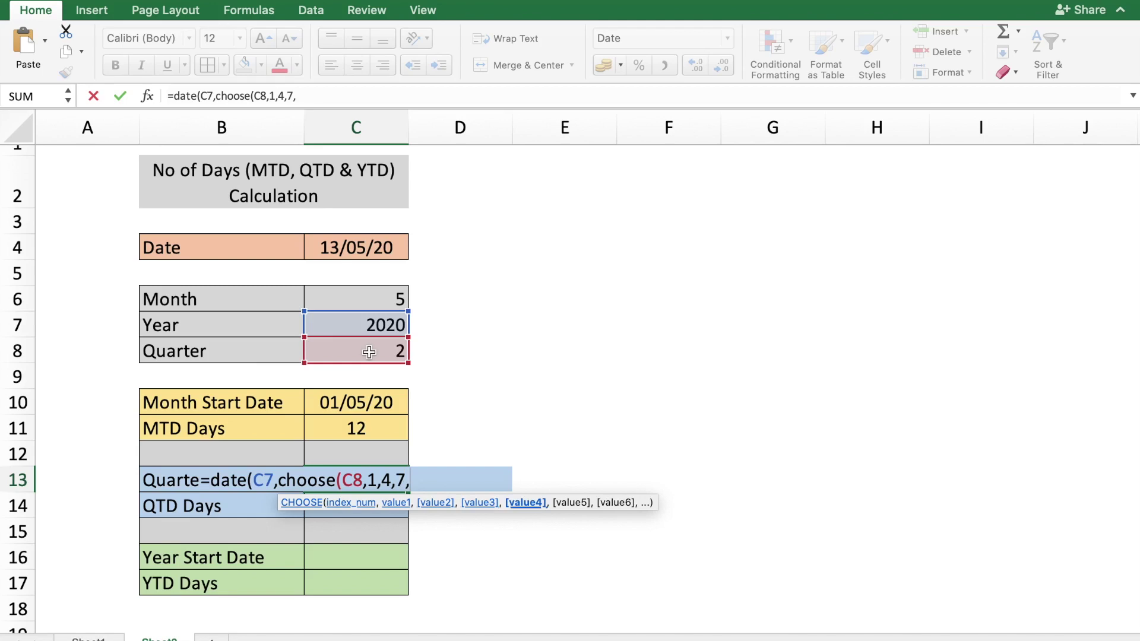
{"action": "type", "text": "10"}
Close the CHOOSE and DATE brackets with day 1 so C13 shows 01/04/20.
{"action": "left_click", "coordinate": [368, 481]}
{"action": "key", "text": "Right"}
{"action": "key", "text": "Right"}
{"action": "key", "text": "Right"}
{"action": "key", "text": "Right"}
{"action": "key", "text": "Right"}
{"action": "key", "text": "Right"}
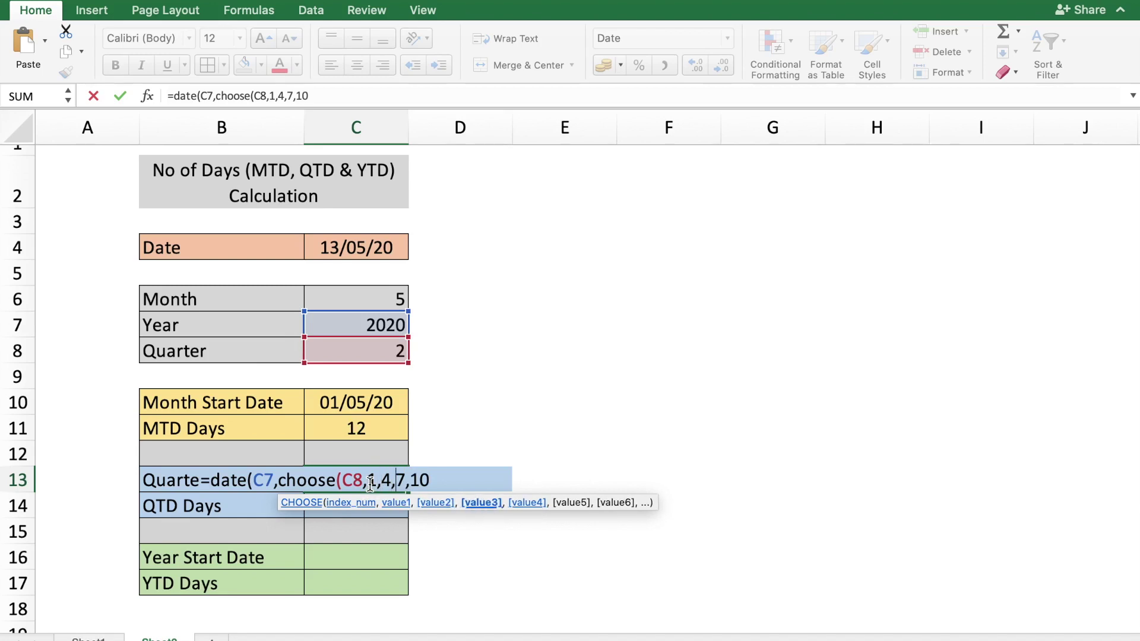
{"action": "key", "text": "Right"}
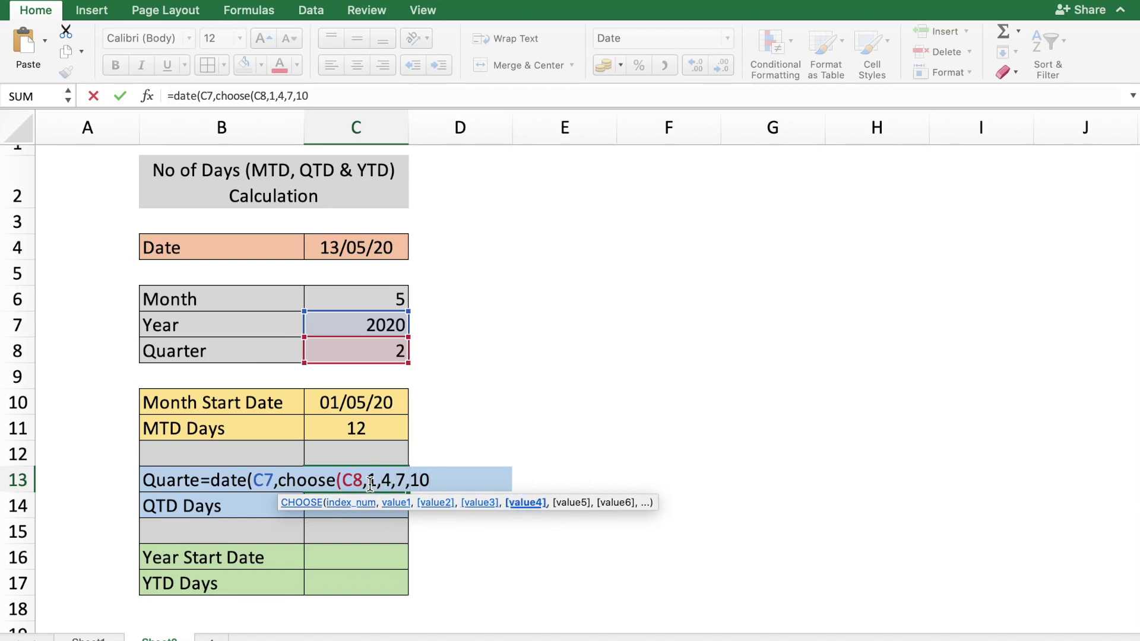
{"action": "type", "text": ")"}
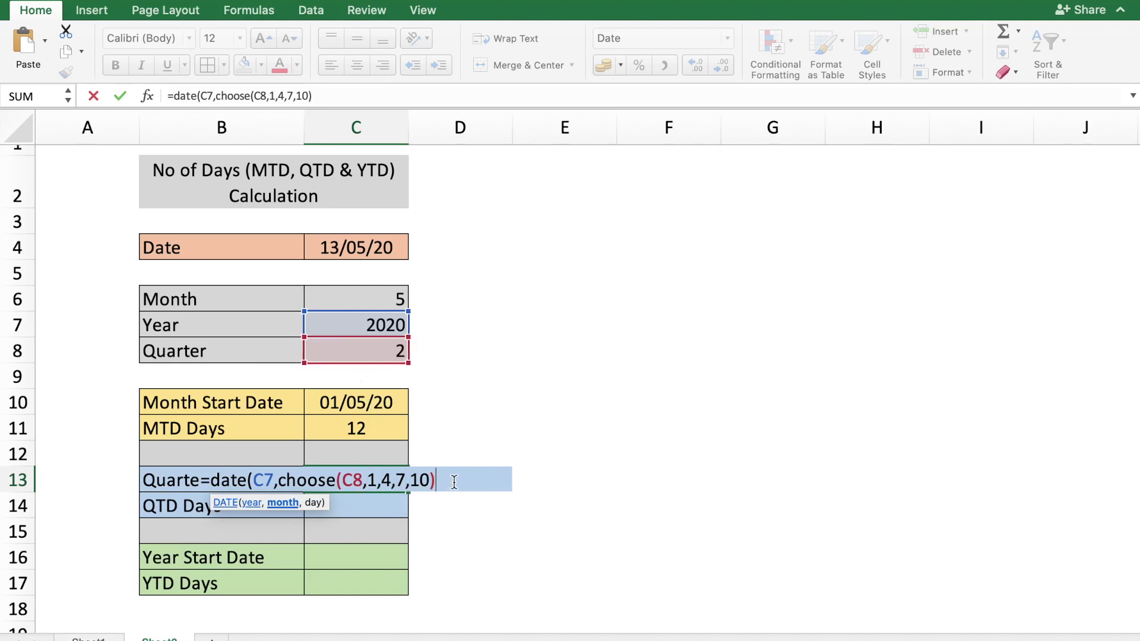
{"action": "type", "text": ",1)"}
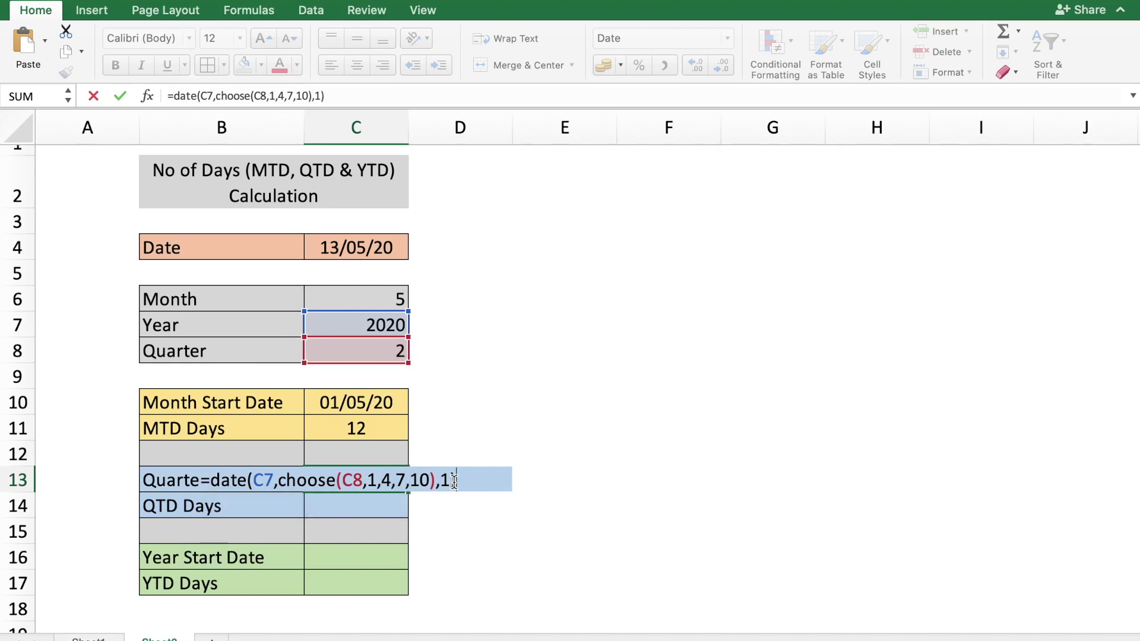
{"action": "key", "text": "Return"}
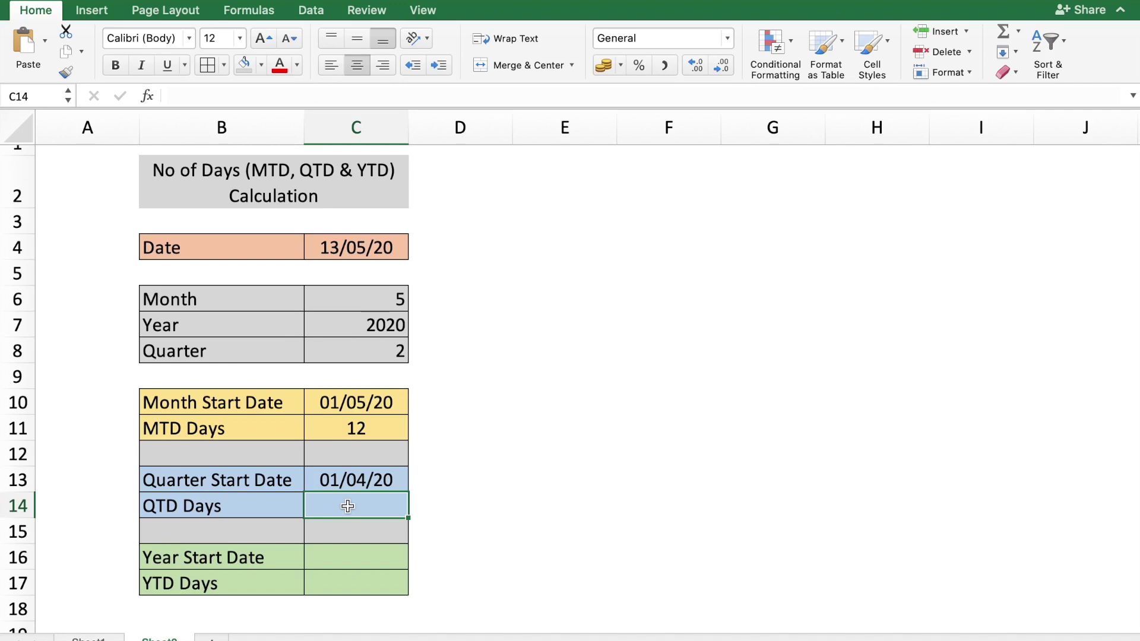
Enter =C4-C13 in C14 so QTD Days returns 42.
{"action": "type", "text": "="}
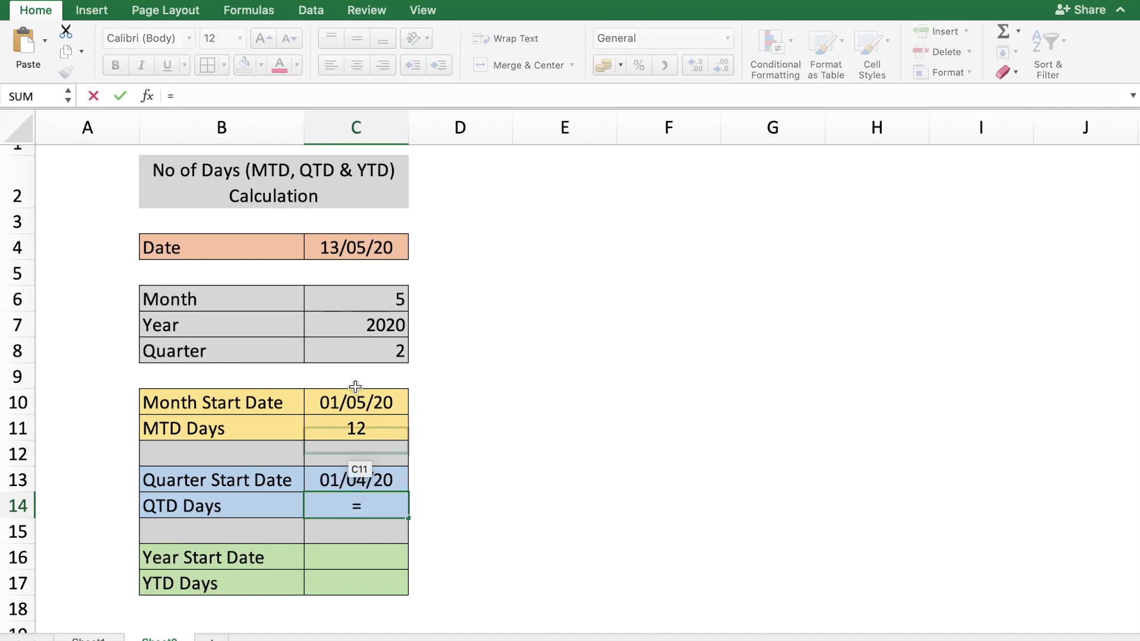
{"action": "left_click", "coordinate": [365, 249]}
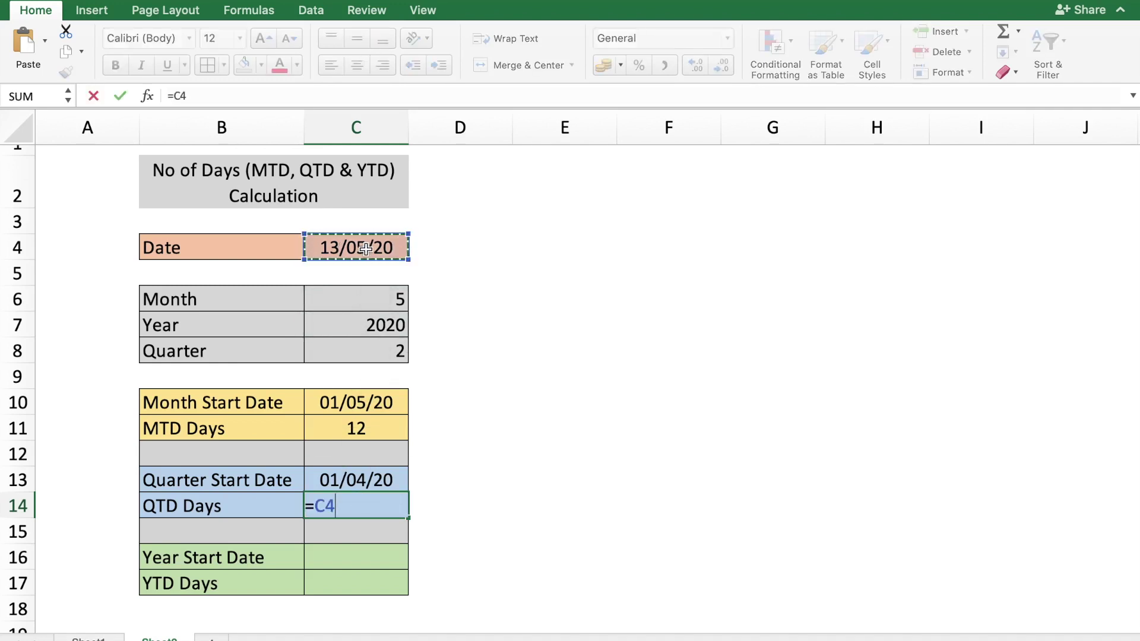
{"action": "type", "text": "-"}
{"action": "left_click", "coordinate": [333, 485]}
{"action": "key", "text": "Return"}
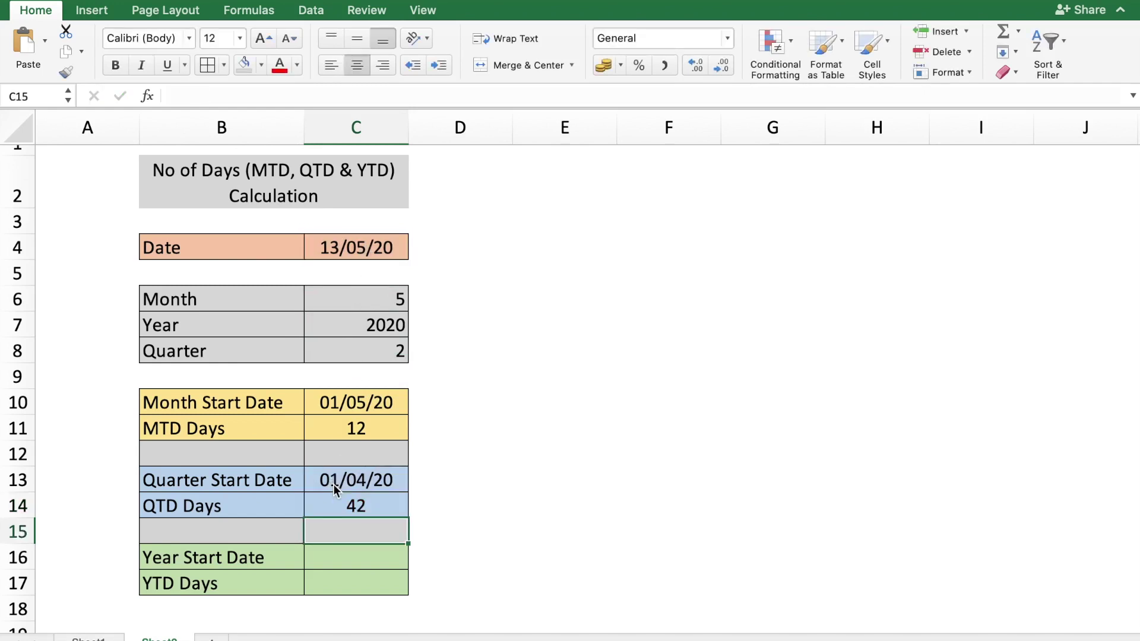
Enter =DATE(C7,1,1) in C16 so Year Start Date shows 01/01/20.
{"action": "left_click", "coordinate": [352, 558]}
{"action": "type", "text": "=dare"}
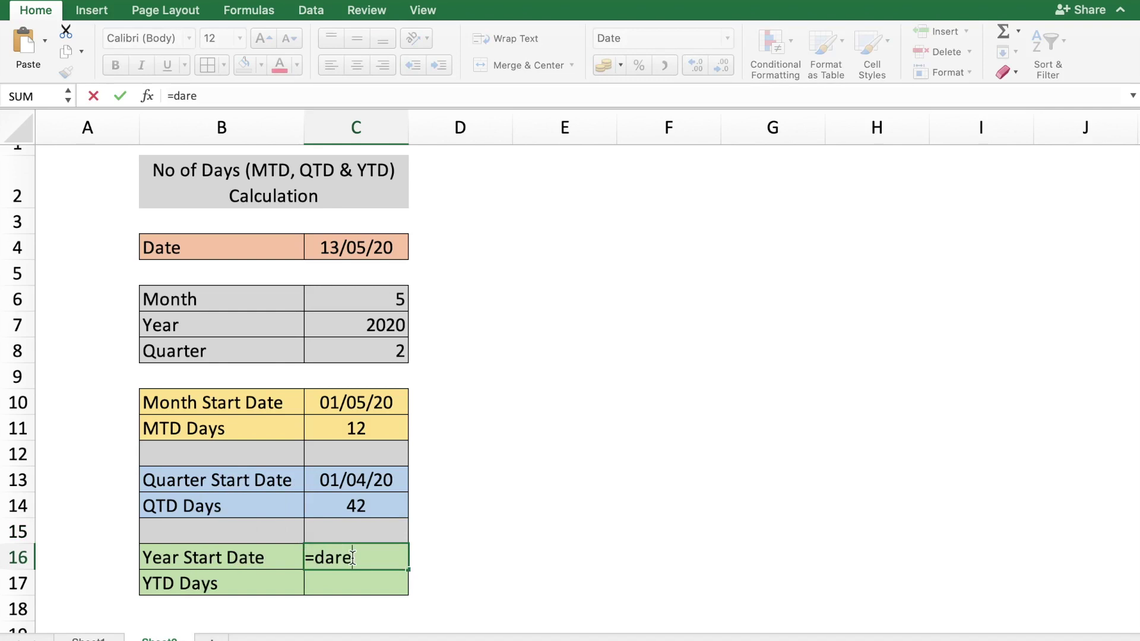
{"action": "key", "text": "BackSpace"}
{"action": "key", "text": "BackSpace"}
{"action": "type", "text": "te("}
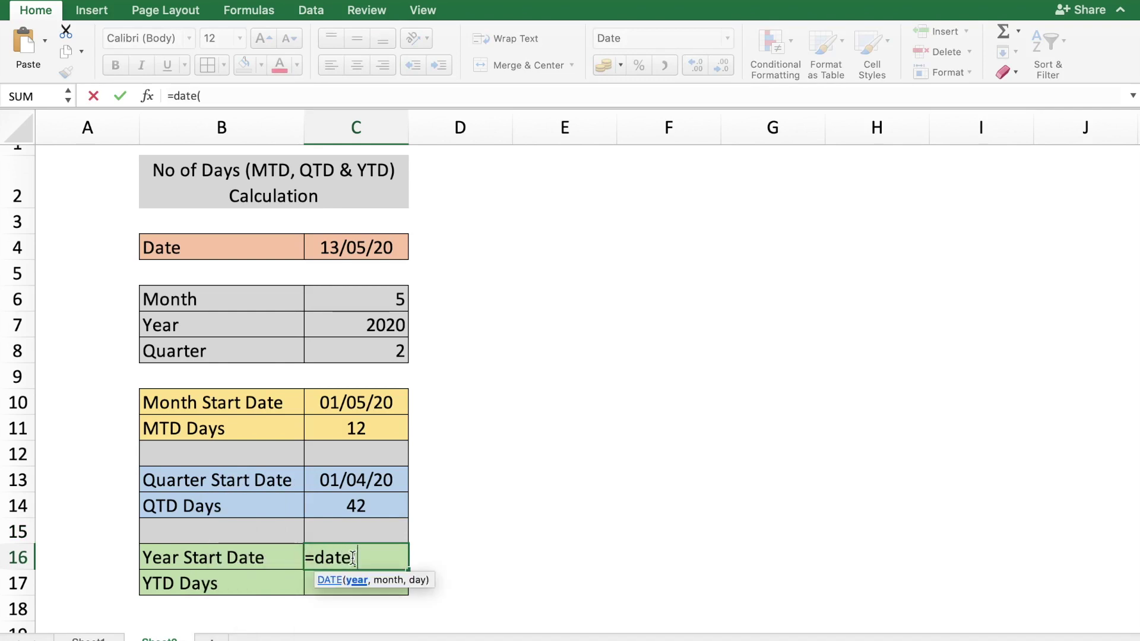
{"action": "left_click", "coordinate": [352, 326]}
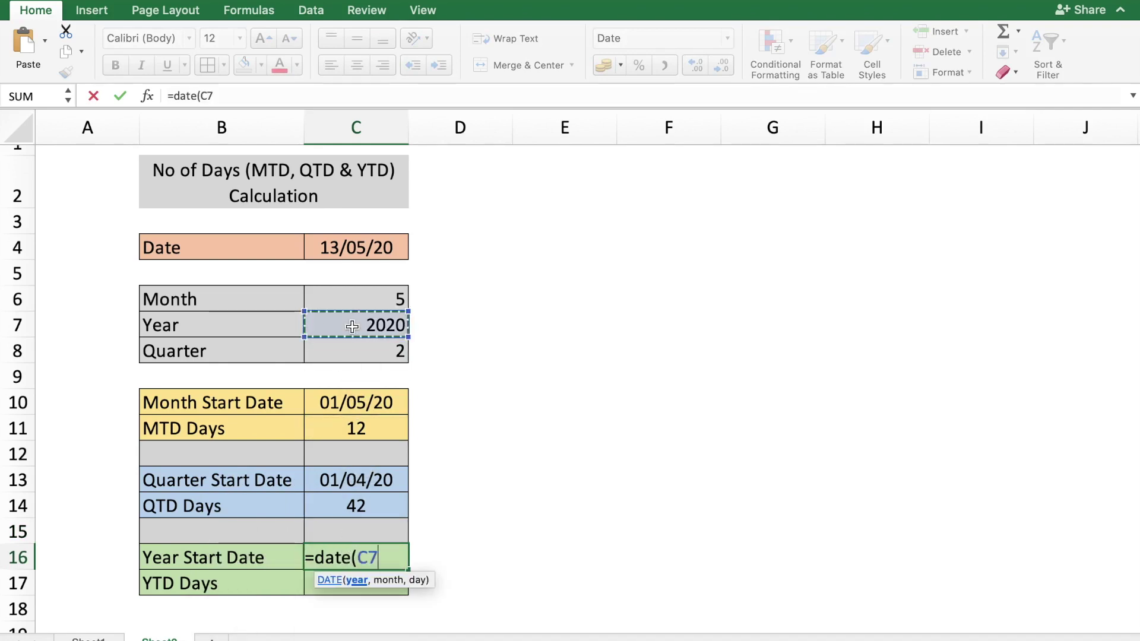
{"action": "type", "text": ","}
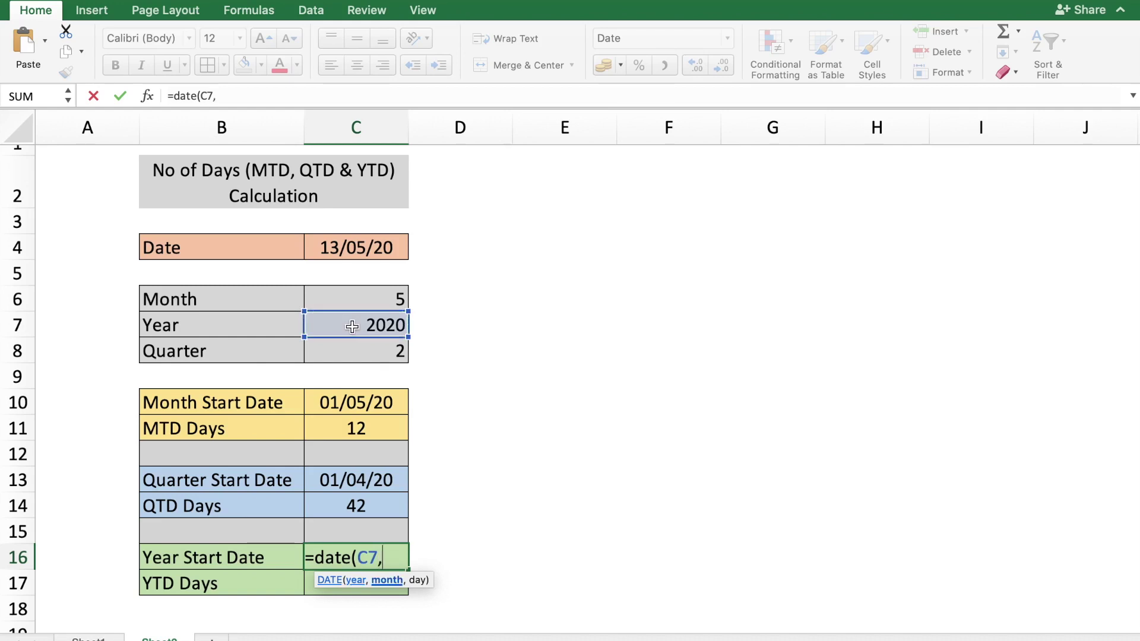
{"action": "type", "text": "1,1)"}
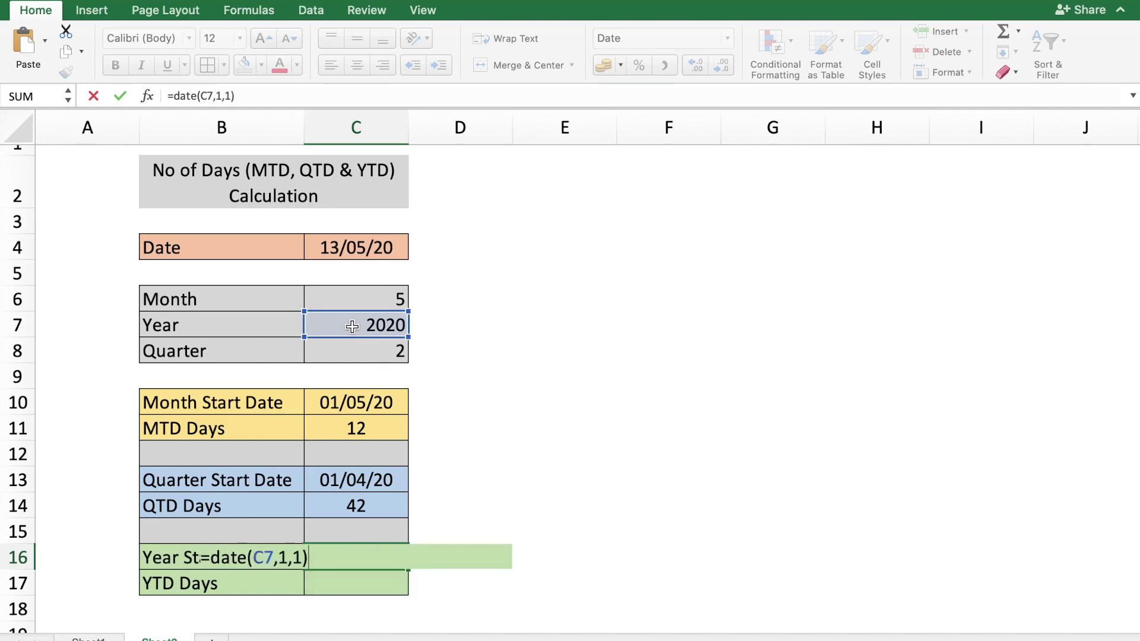
{"action": "key", "text": "Return"}
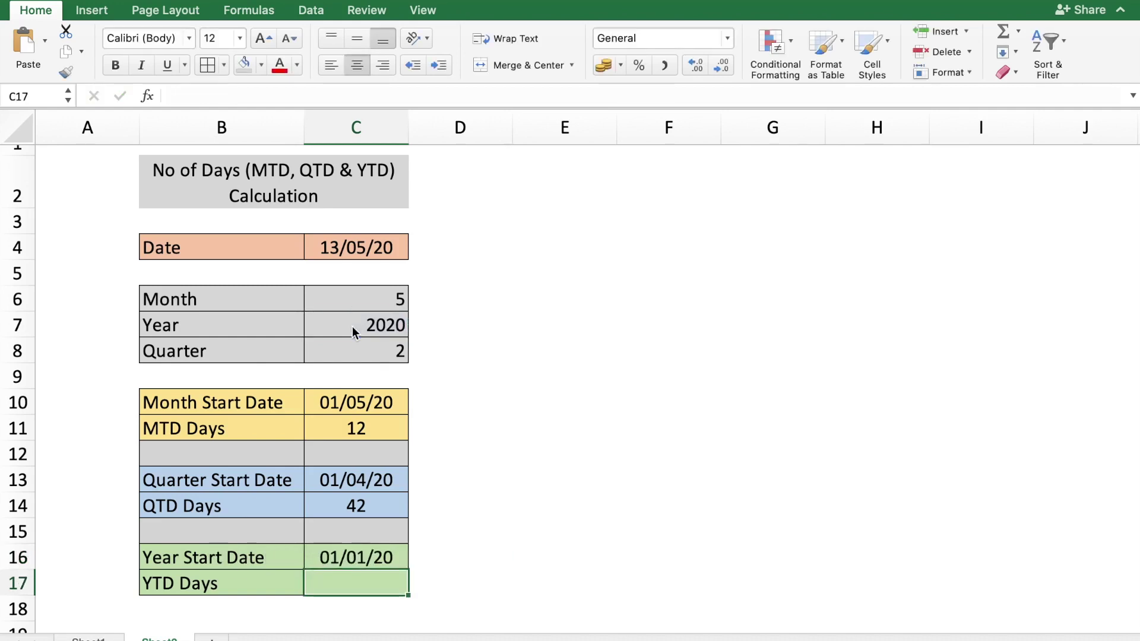
Enter =C4-C16 in C17 to get 133 YTD days.
{"action": "type", "text": "="}
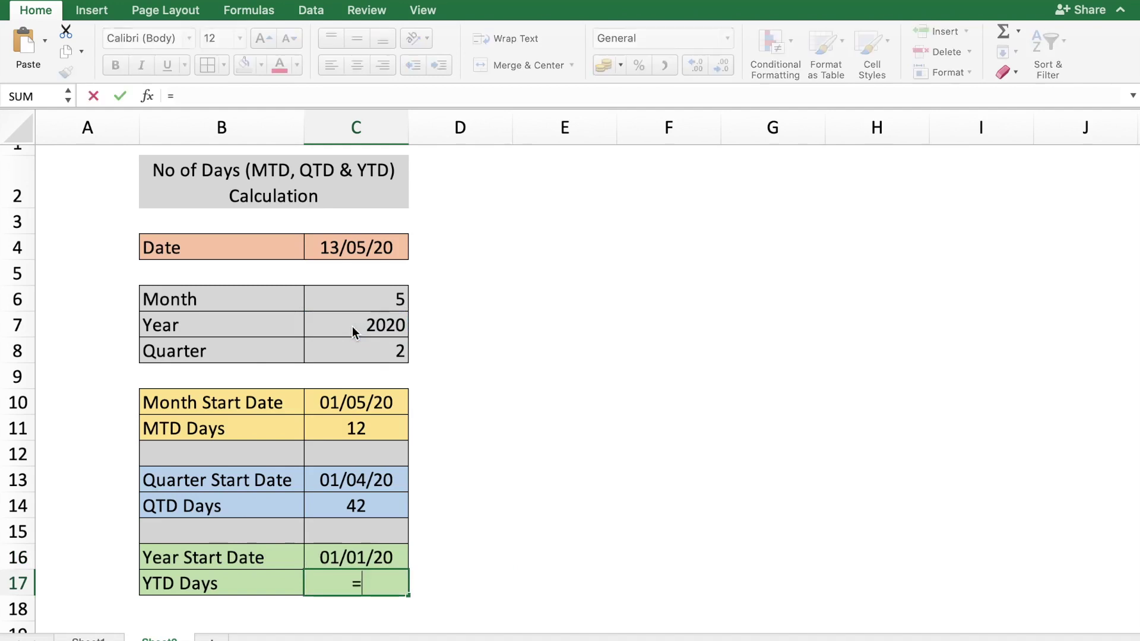
{"action": "left_click", "coordinate": [371, 250]}
{"action": "type", "text": "-"}
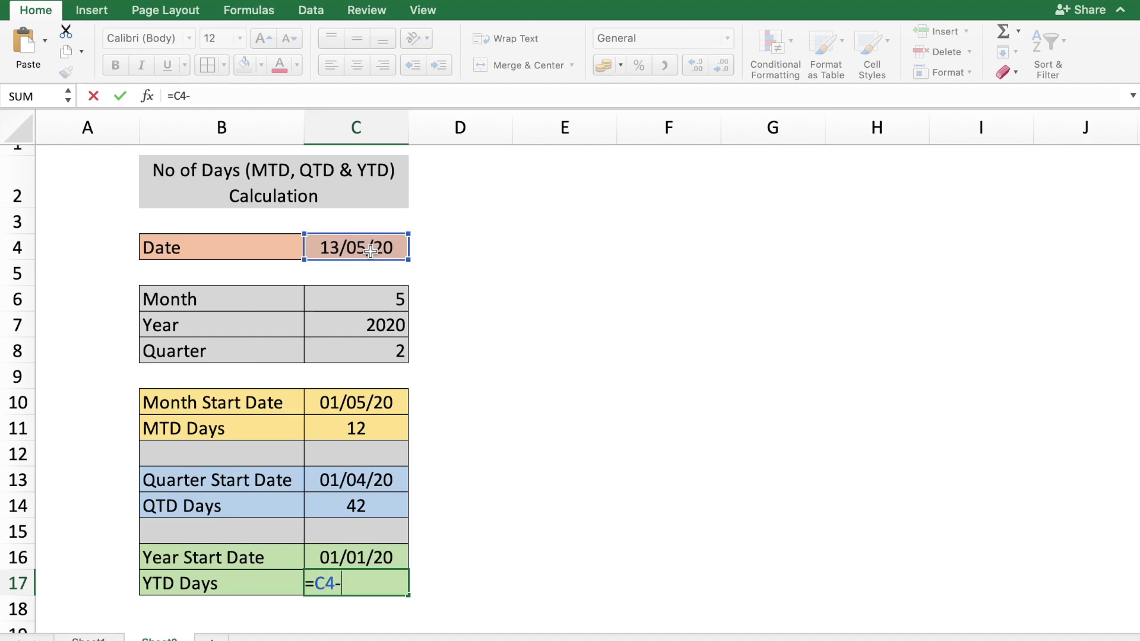
{"action": "left_click", "coordinate": [333, 565]}
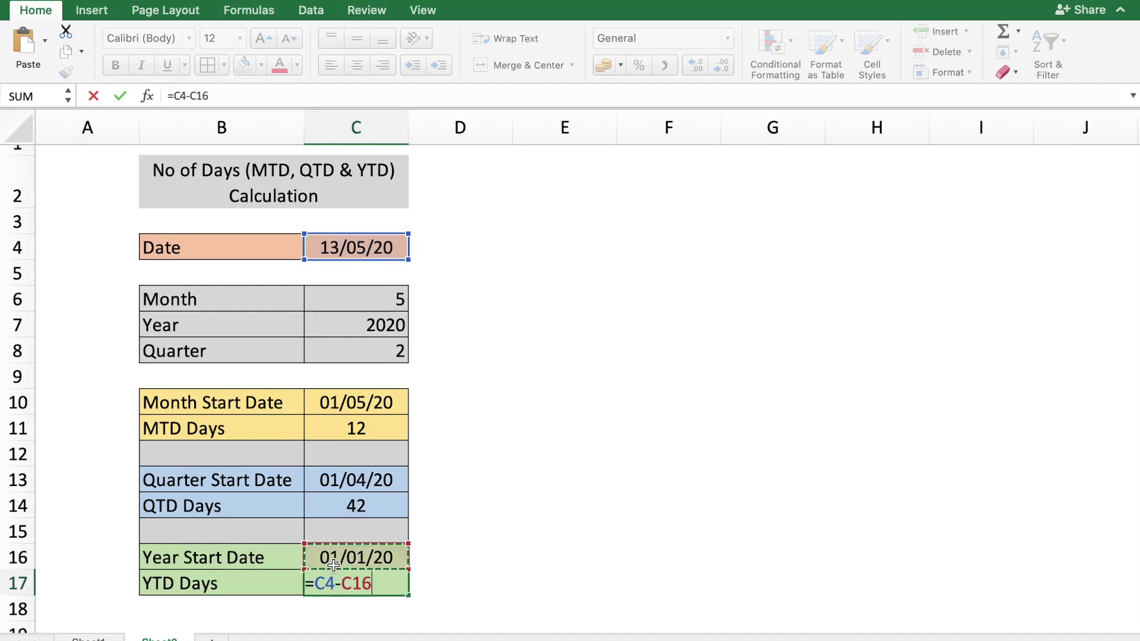
{"action": "key", "text": "Return"}
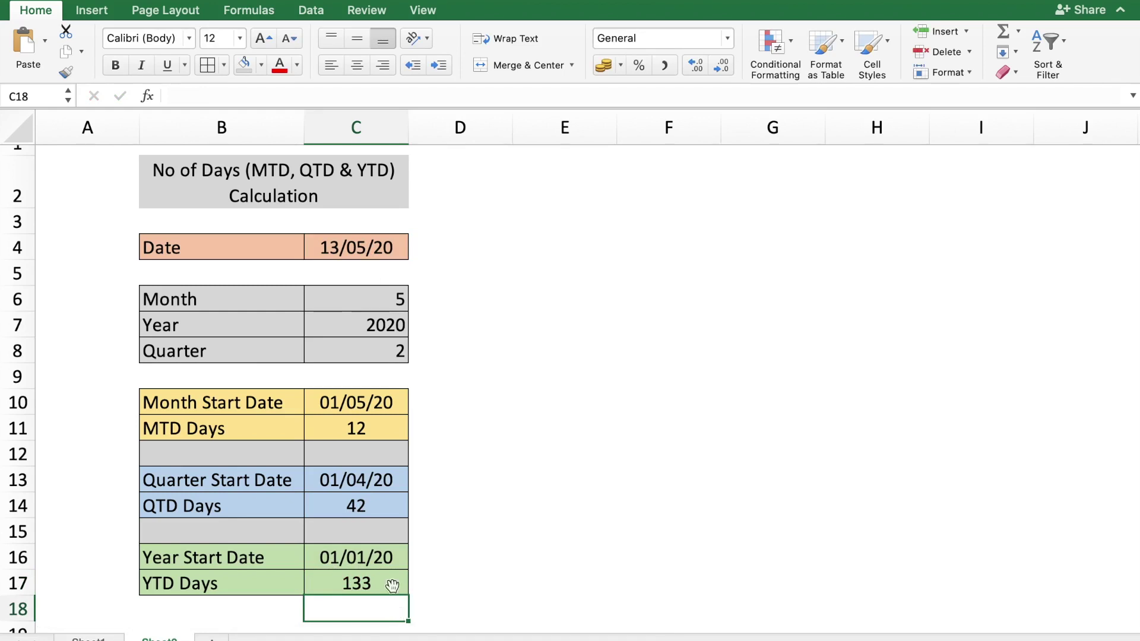
Replace the C4 date with 25/12/2020, updating results to month 12, quarter 4, YTD 359.
{"action": "left_click", "coordinate": [377, 247]}
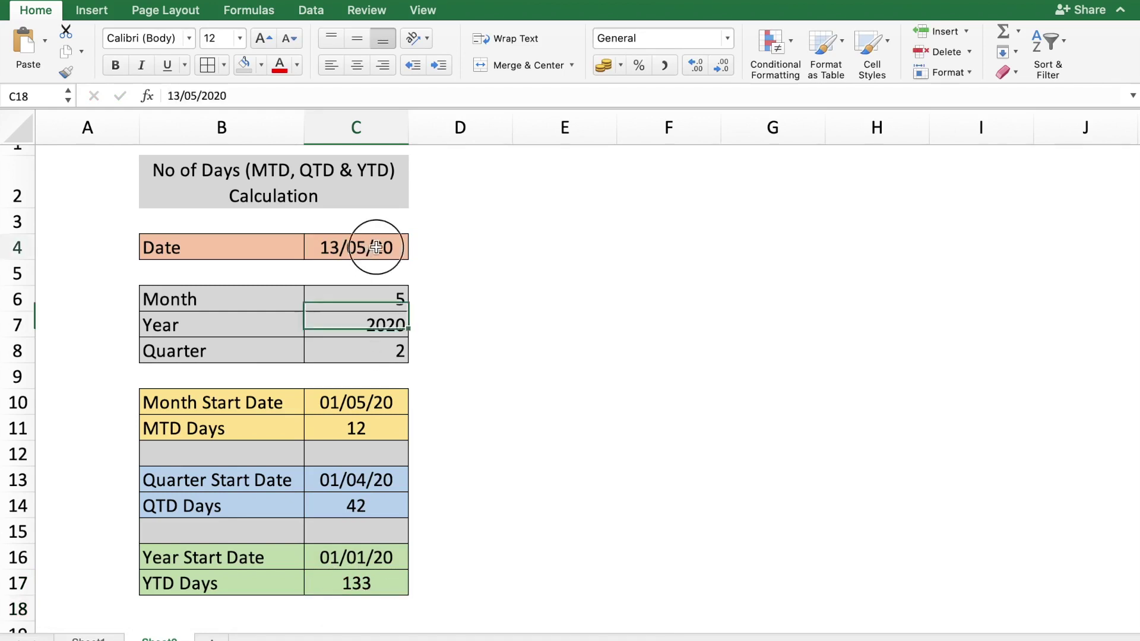
{"action": "double_click", "coordinate": [376, 247]}
{"action": "type", "text": "25/12/"}
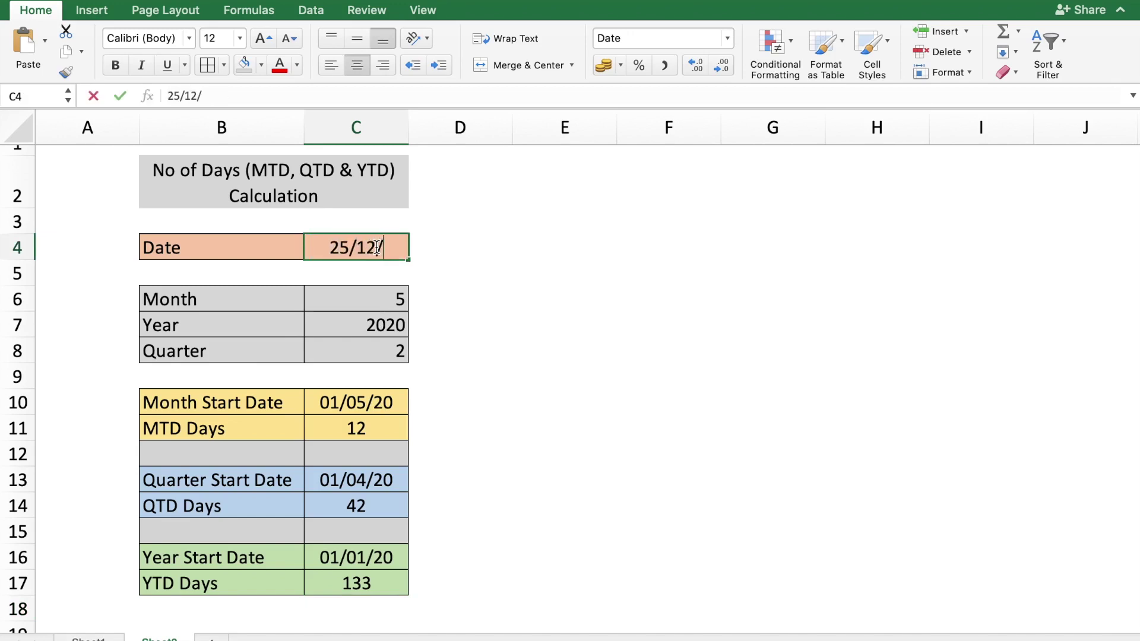
{"action": "type", "text": "2020"}
{"action": "key", "text": "Return"}
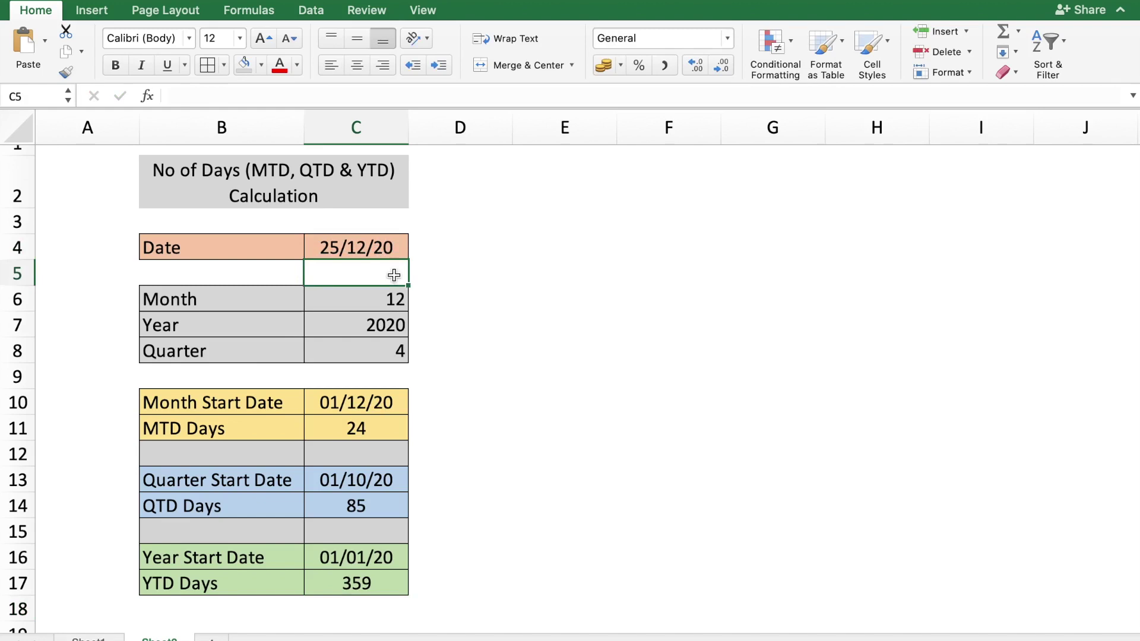